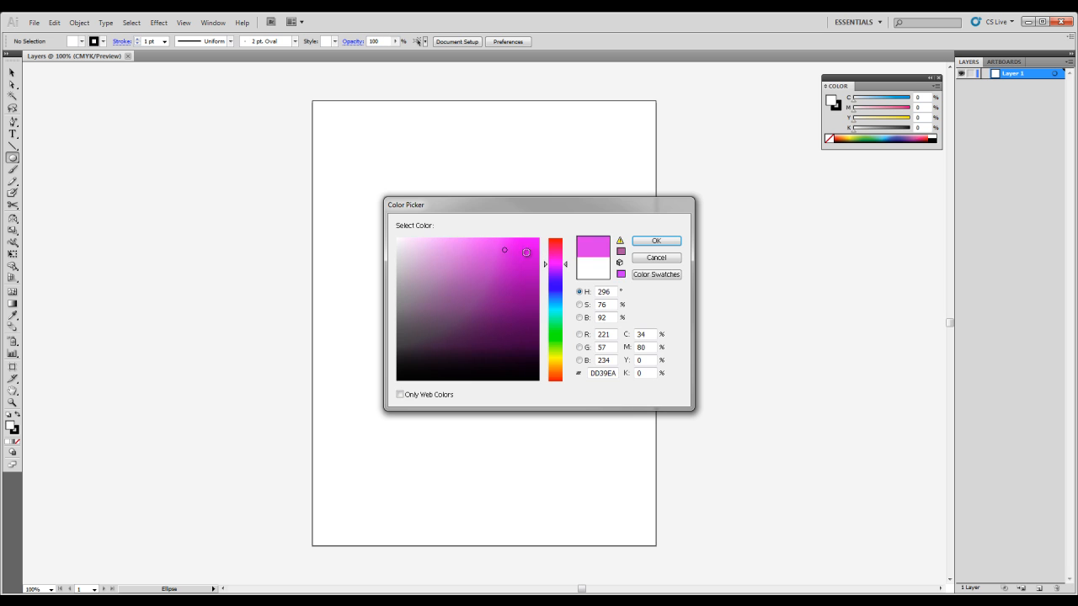
# - Set the fill colour to a magenta-purple and the stroke colour to dark blue
pyautogui.click(656, 241)
pyautogui.doubleClick(15, 431)
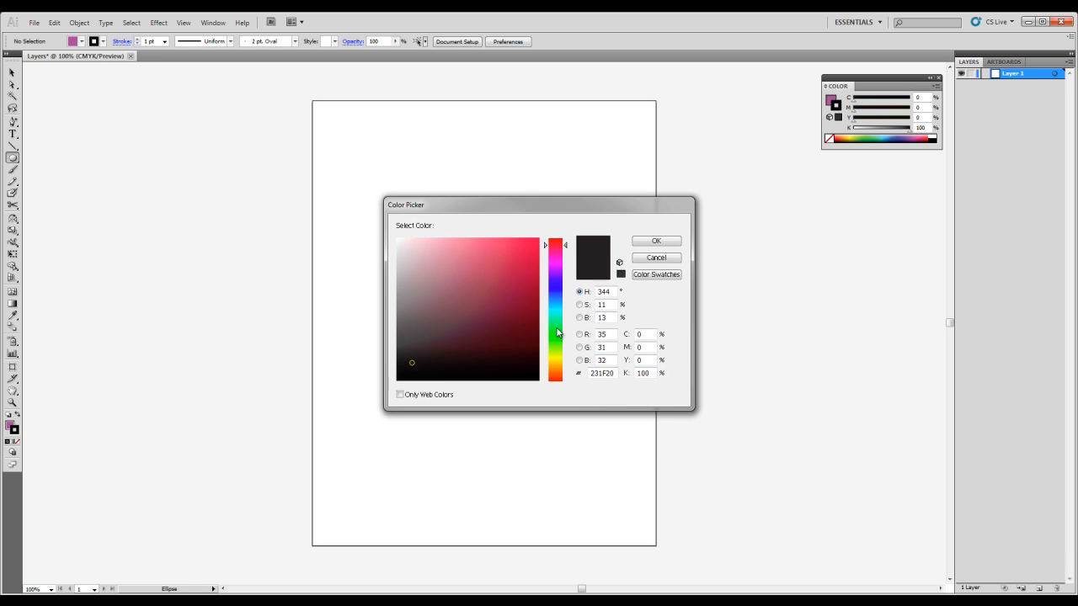
pyautogui.click(555, 286)
pyautogui.click(527, 257)
pyautogui.moveTo(527, 257); pyautogui.dragTo(522, 274)
pyautogui.click(656, 241)
# - Draw three separate ellipses staggered down the artboard, the lowest about 2.43 in wide and 2.29 in high
pyautogui.moveTo(340, 179)
pyautogui.mouseDown()
pyautogui.moveTo(407, 255)
pyautogui.moveTo(443, 276)
pyautogui.mouseUp()
pyautogui.moveTo(460, 289); pyautogui.dragTo(562, 391)
pyautogui.moveTo(355, 392); pyautogui.dragTo(453, 485)
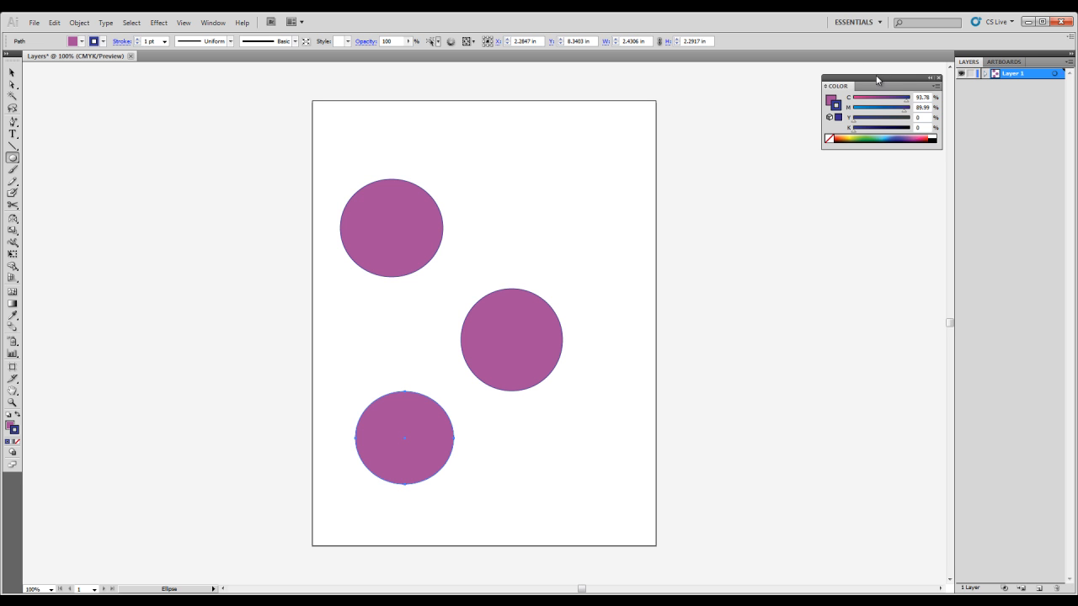
# - Close the floating Color panel
pyautogui.moveTo(921, 84); pyautogui.dragTo(882, 82)
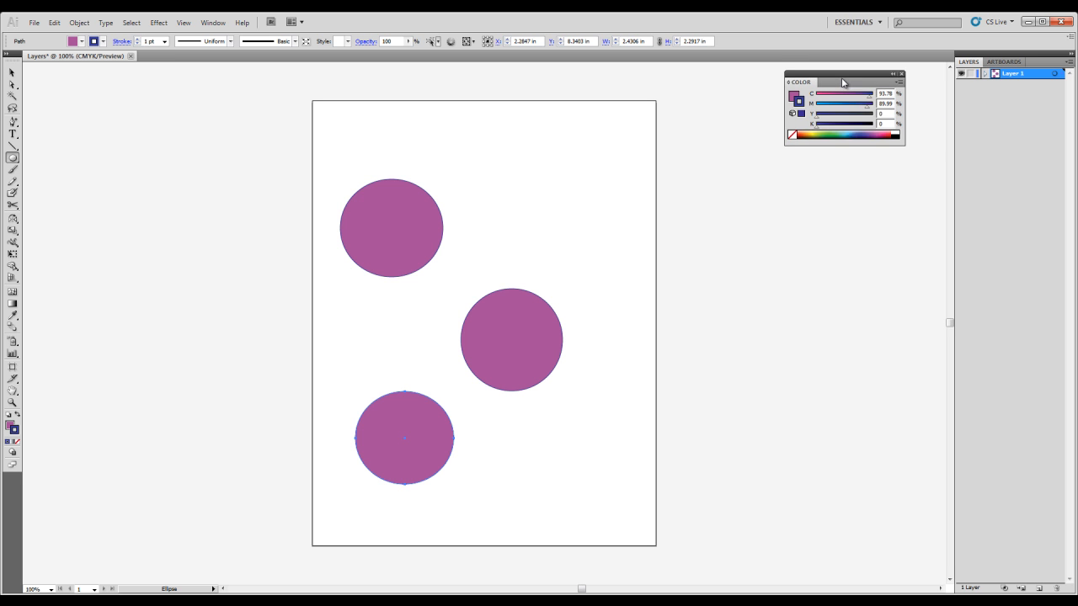
pyautogui.click(900, 75)
pyautogui.click(213, 22)
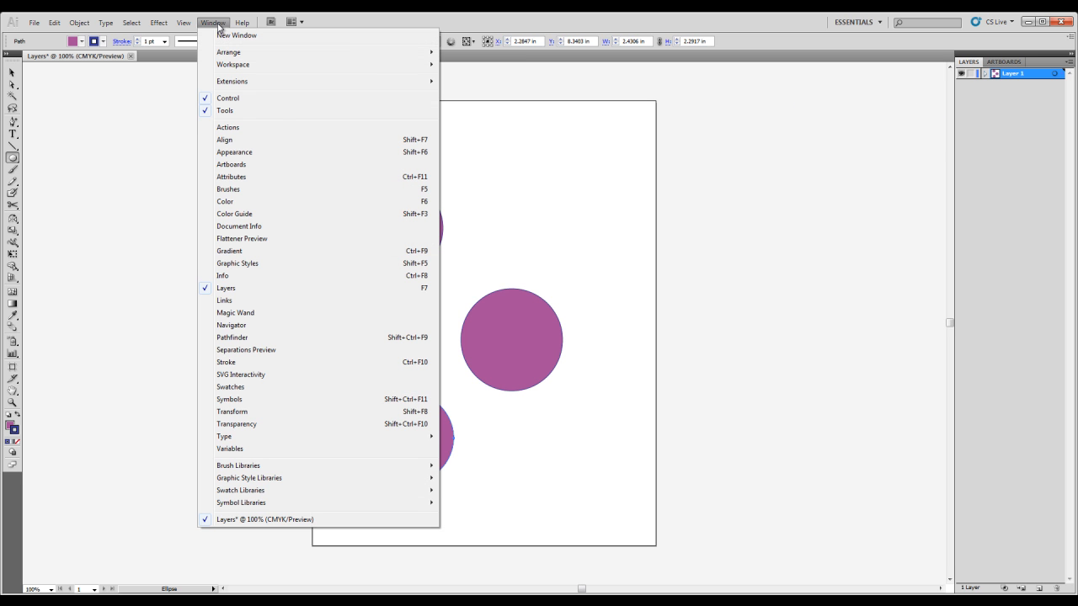
pyautogui.click(213, 23)
pyautogui.click(213, 23)
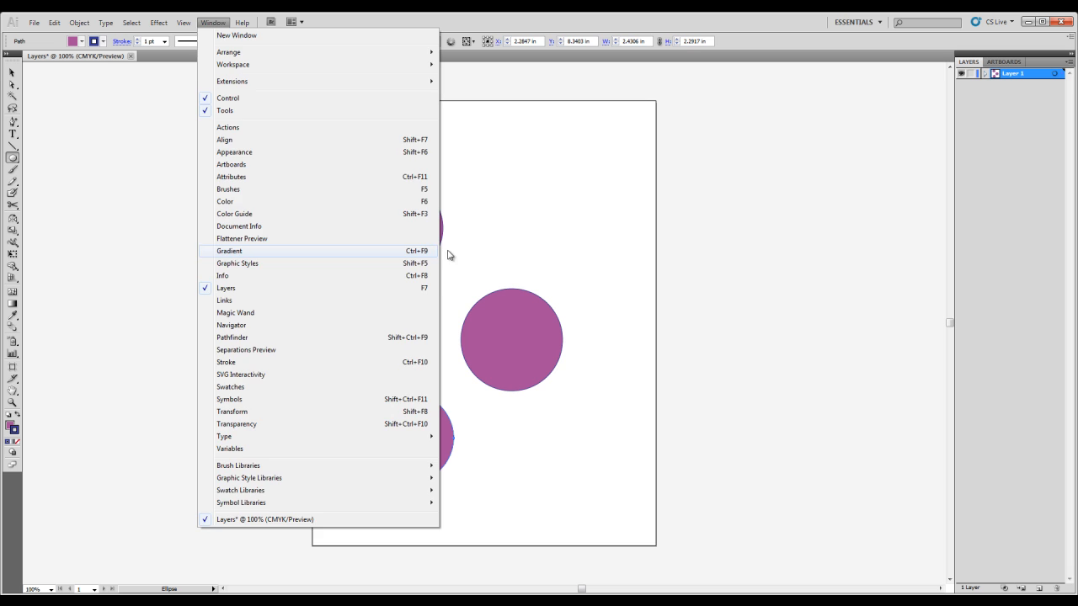
pyautogui.click(765, 187)
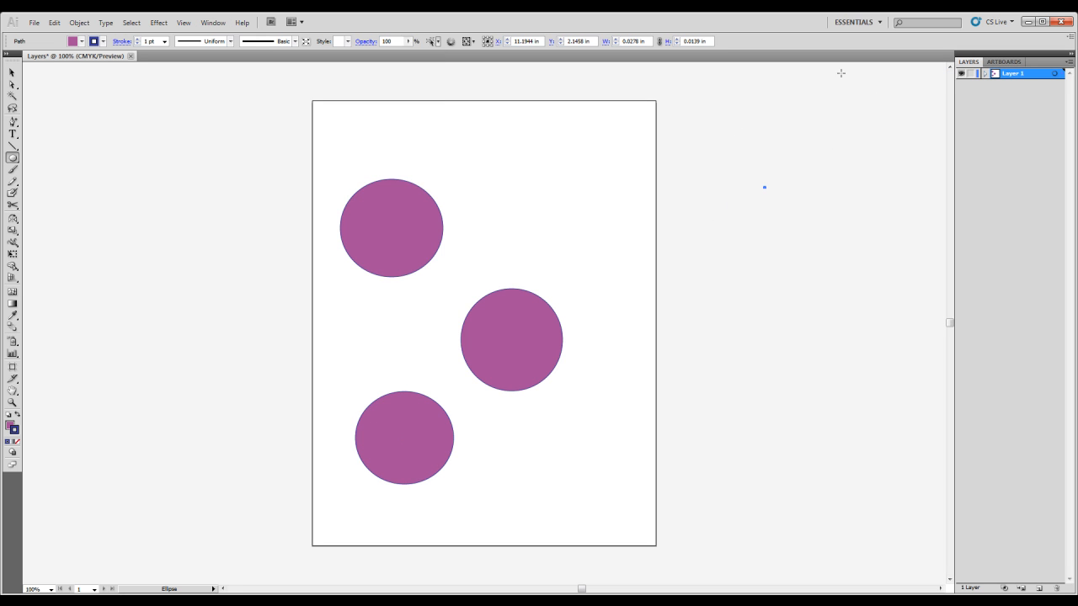
# - Expand Layer 1, examine each path it contains and how the paths relate to the layer, and collapse it again
pyautogui.click(984, 74)
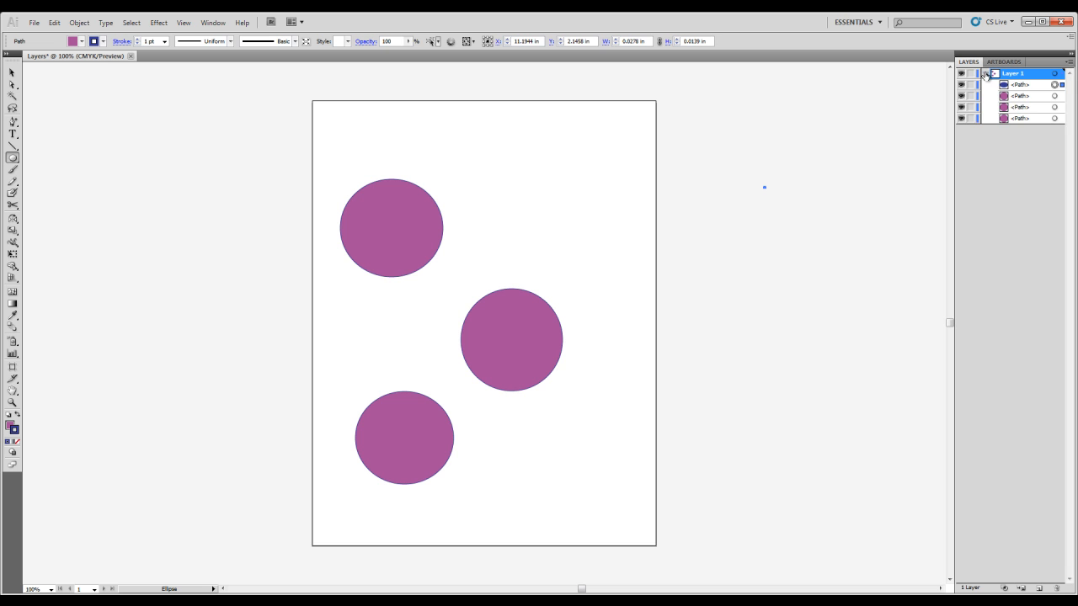
pyautogui.click(985, 75)
pyautogui.click(985, 75)
pyautogui.click(1021, 95)
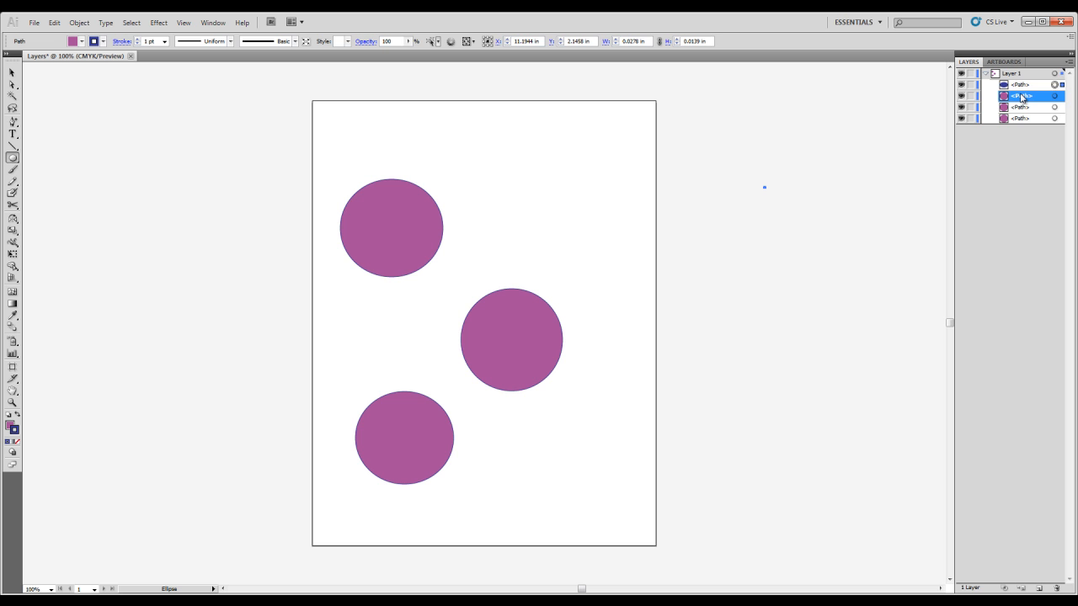
pyautogui.click(1021, 118)
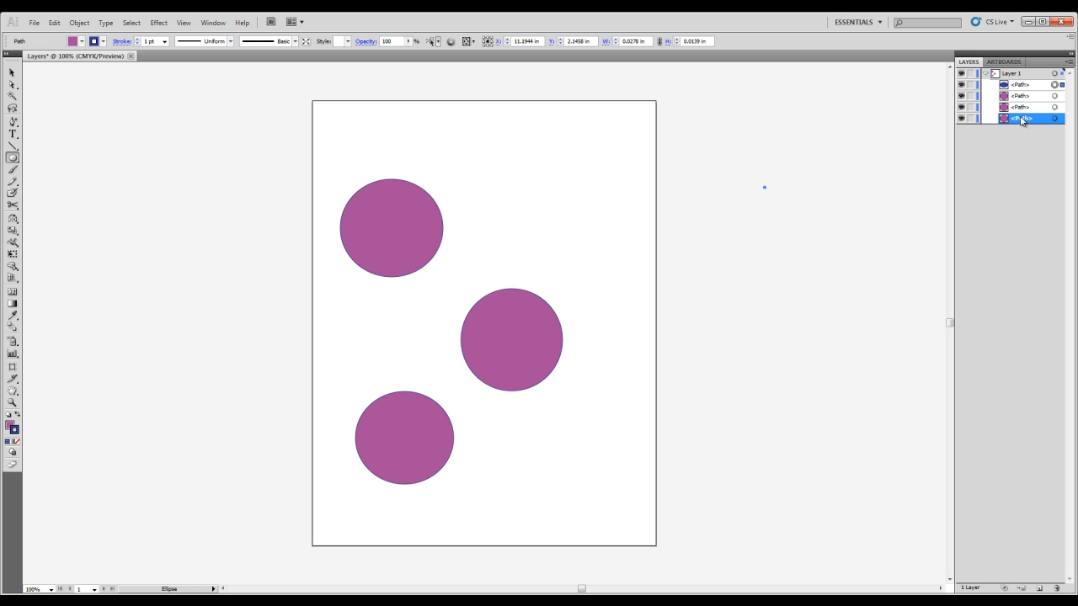
pyautogui.click(1017, 85)
pyautogui.click(1019, 96)
pyautogui.click(1018, 107)
pyautogui.click(1018, 118)
pyautogui.click(1019, 73)
pyautogui.click(1018, 85)
pyautogui.click(1021, 96)
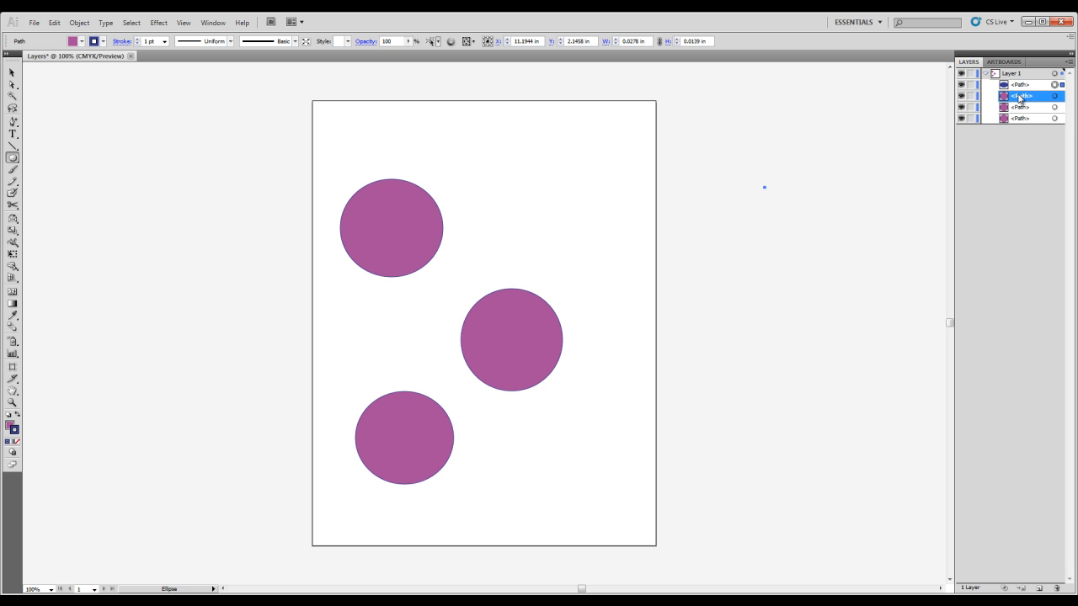
pyautogui.click(1022, 107)
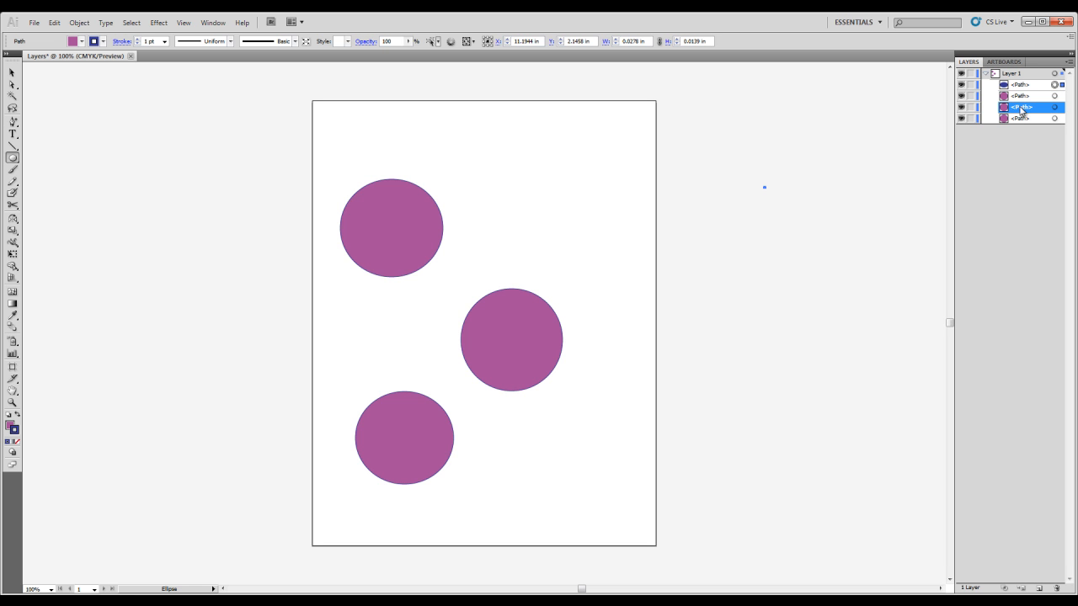
pyautogui.click(1015, 75)
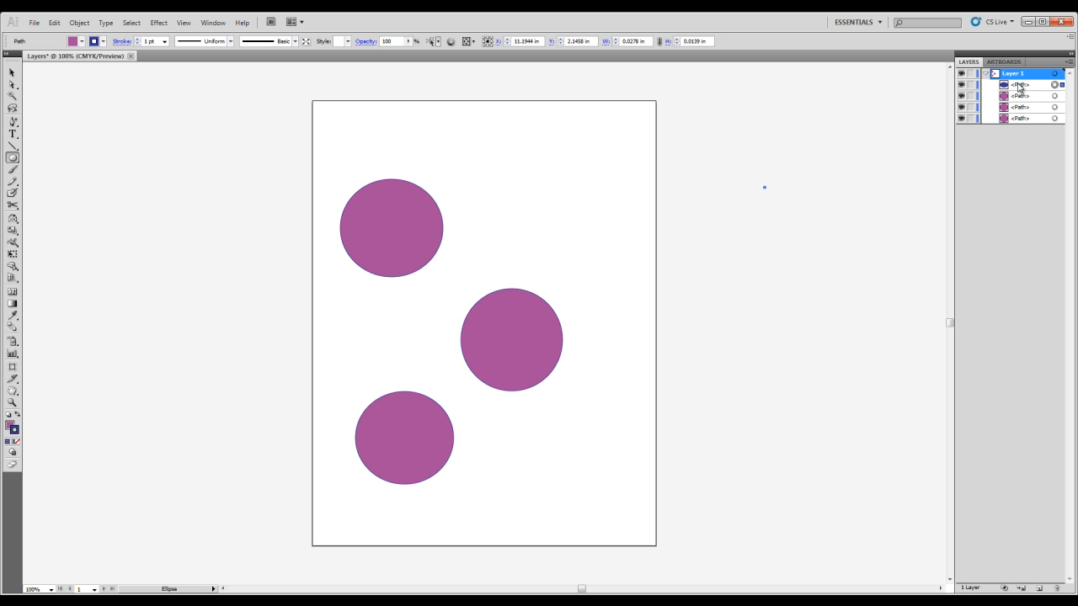
pyautogui.click(1026, 97)
pyautogui.click(1024, 107)
pyautogui.click(1023, 118)
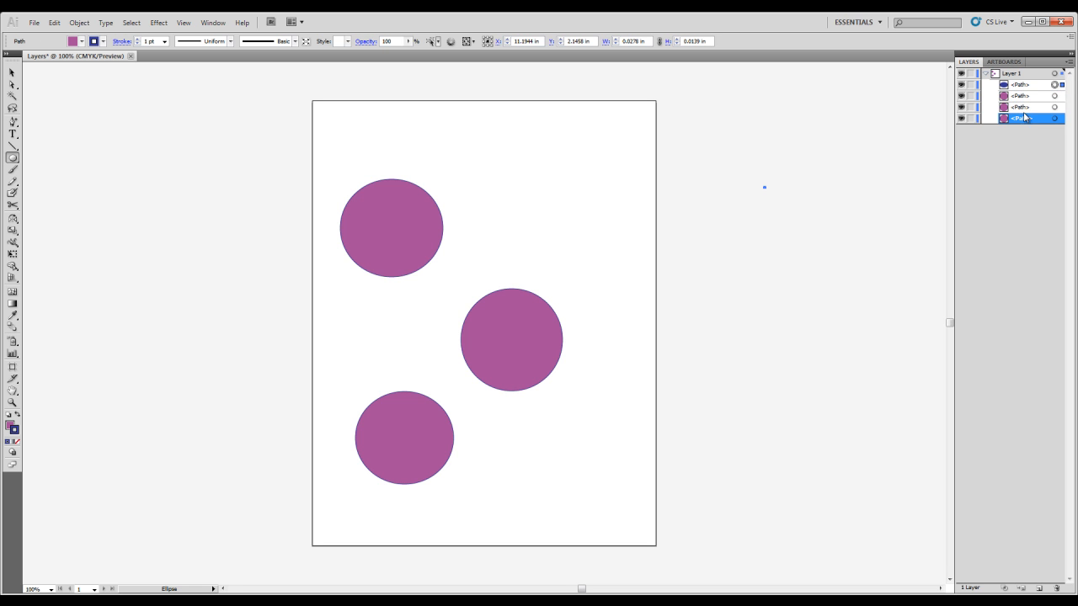
pyautogui.click(1022, 98)
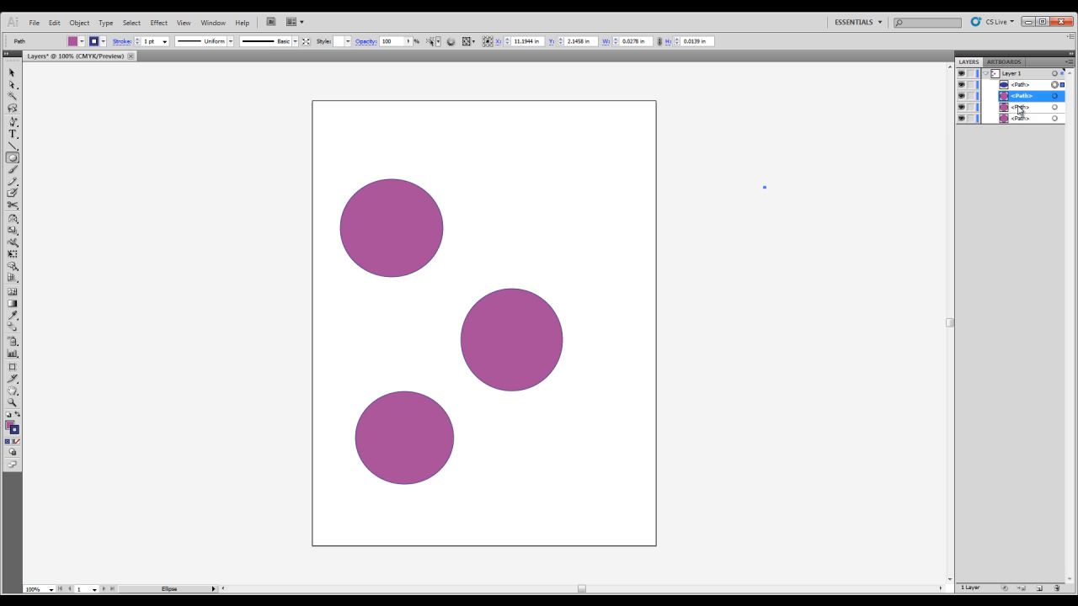
pyautogui.click(1019, 108)
pyautogui.click(1018, 119)
pyautogui.click(1002, 76)
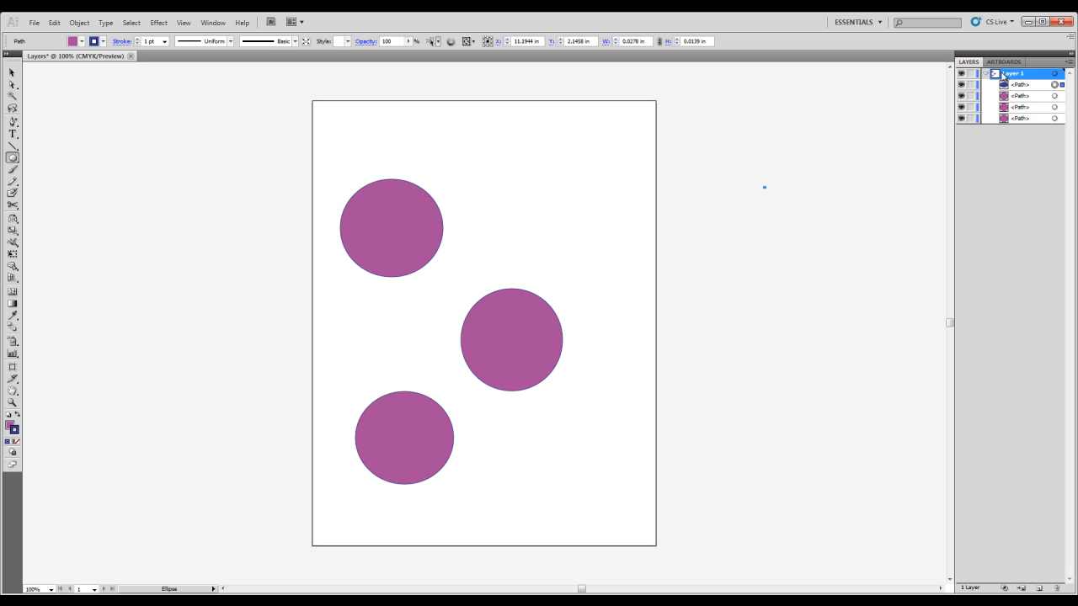
pyautogui.click(986, 74)
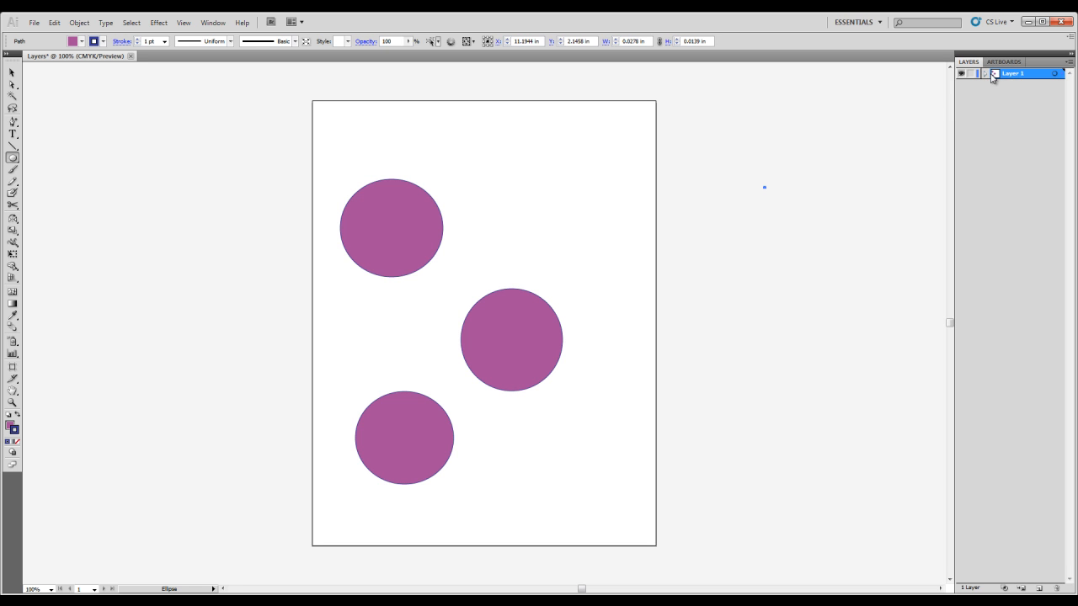
pyautogui.click(986, 74)
pyautogui.click(987, 74)
# - Add a new layer above Layer 1 and draw three rectangles on it, the lowest about 1.83 in wide and 1.74 in high
pyautogui.click(1037, 589)
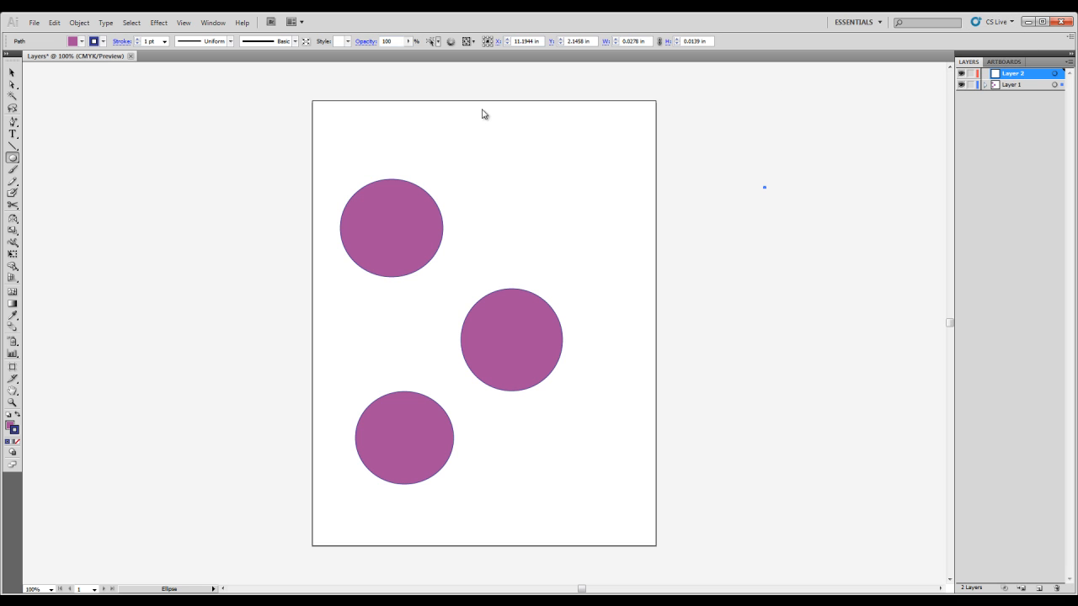
pyautogui.moveTo(17, 160); pyautogui.dragTo(52, 164)
pyautogui.moveTo(495, 131)
pyautogui.mouseDown()
pyautogui.moveTo(561, 193)
pyautogui.moveTo(583, 263)
pyautogui.moveTo(623, 307)
pyautogui.mouseUp()
pyautogui.moveTo(560, 410); pyautogui.dragTo(635, 480)
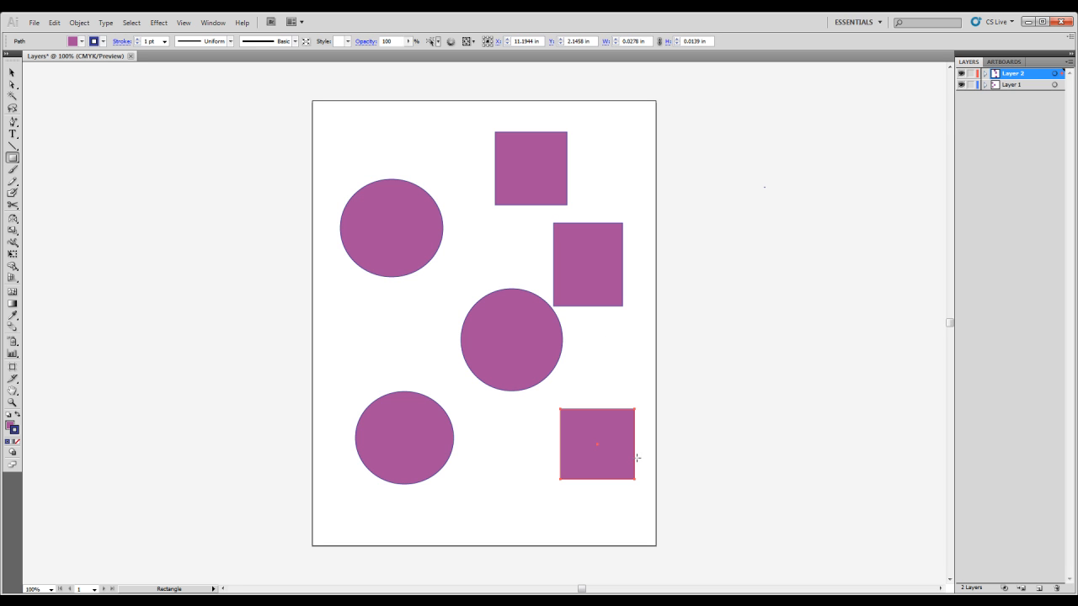
# - Check the paths inside Layer 2, collapse it and expand Layer 1
pyautogui.click(986, 74)
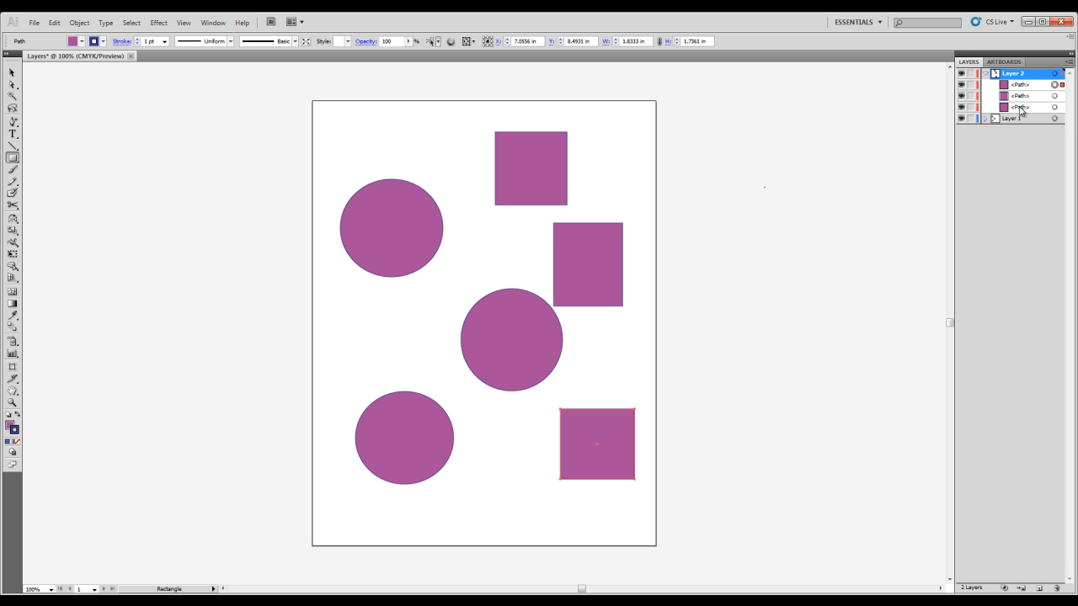
pyautogui.click(985, 75)
pyautogui.click(985, 85)
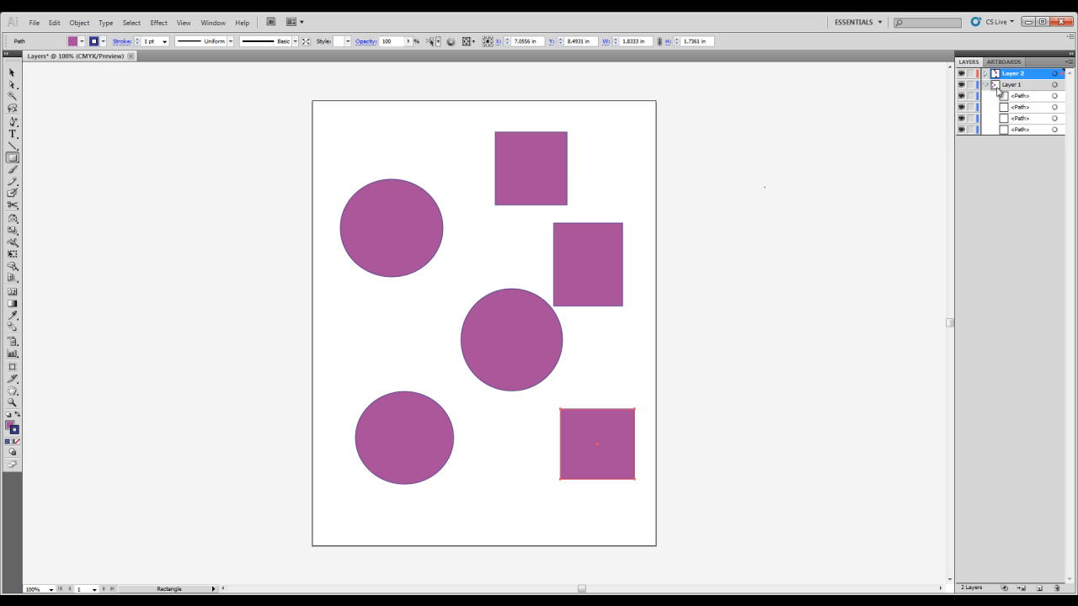
# - Try deleting the stray tiny path at the top of Layer 1's contents, and undo each deletion
pyautogui.click(1019, 97)
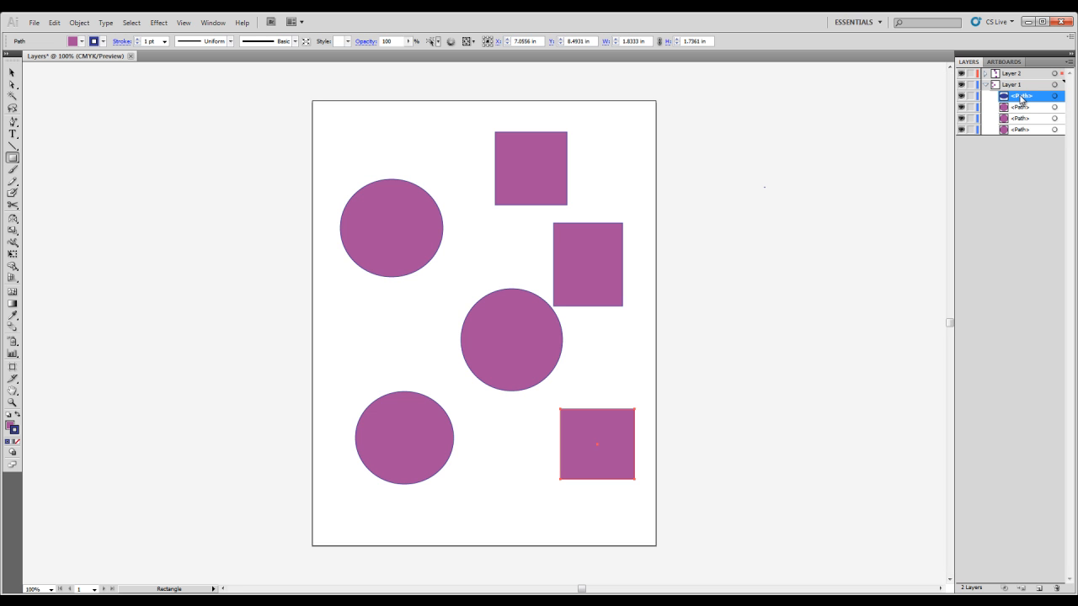
pyautogui.click(1057, 589)
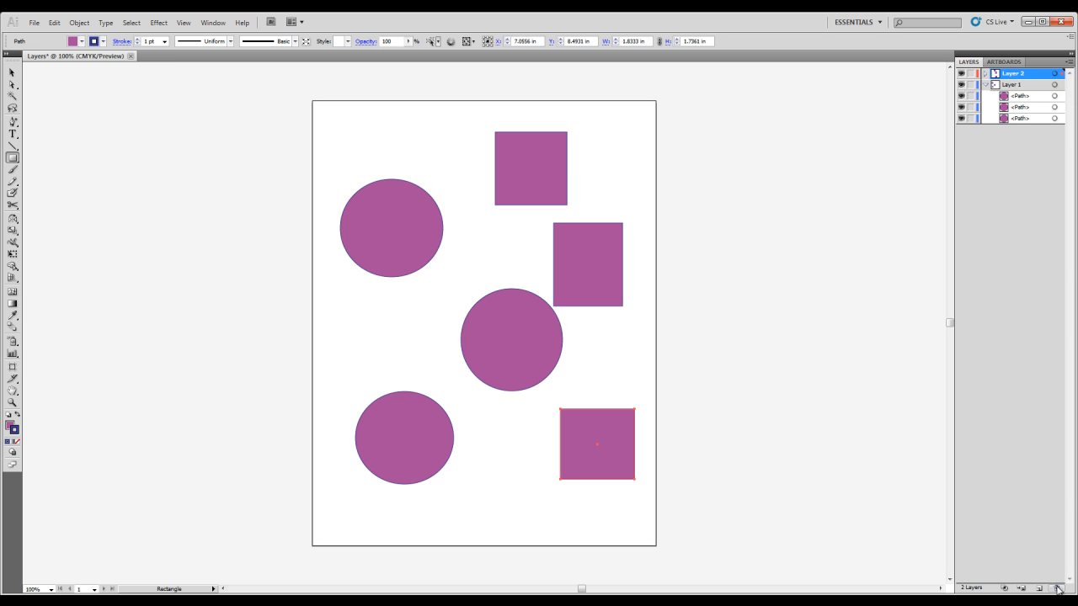
pyautogui.hotkey('ctrl', 'z')
pyautogui.click(1022, 96)
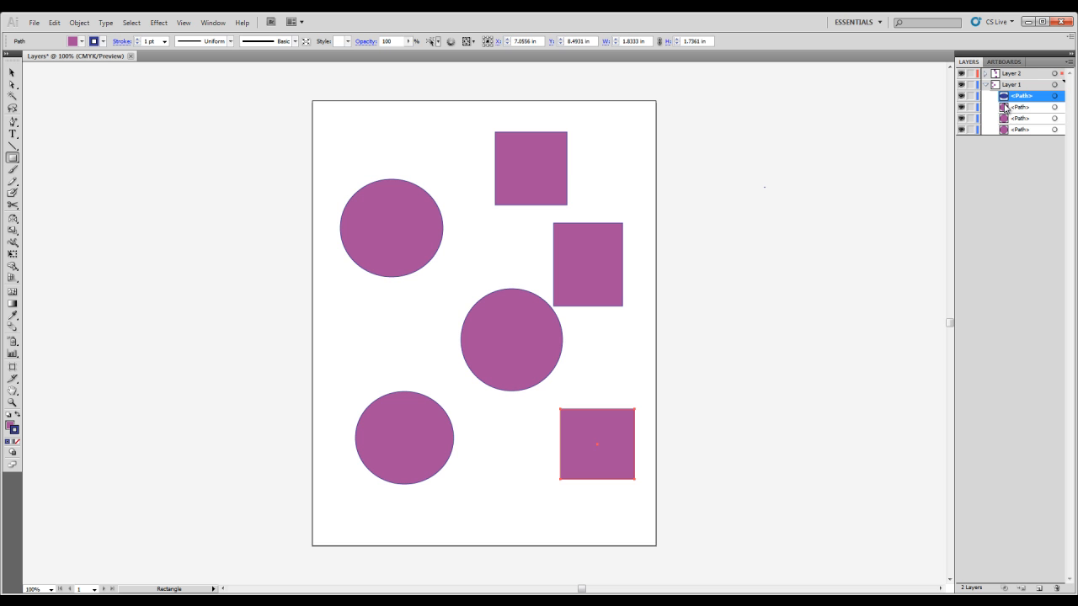
pyautogui.press('Delete')
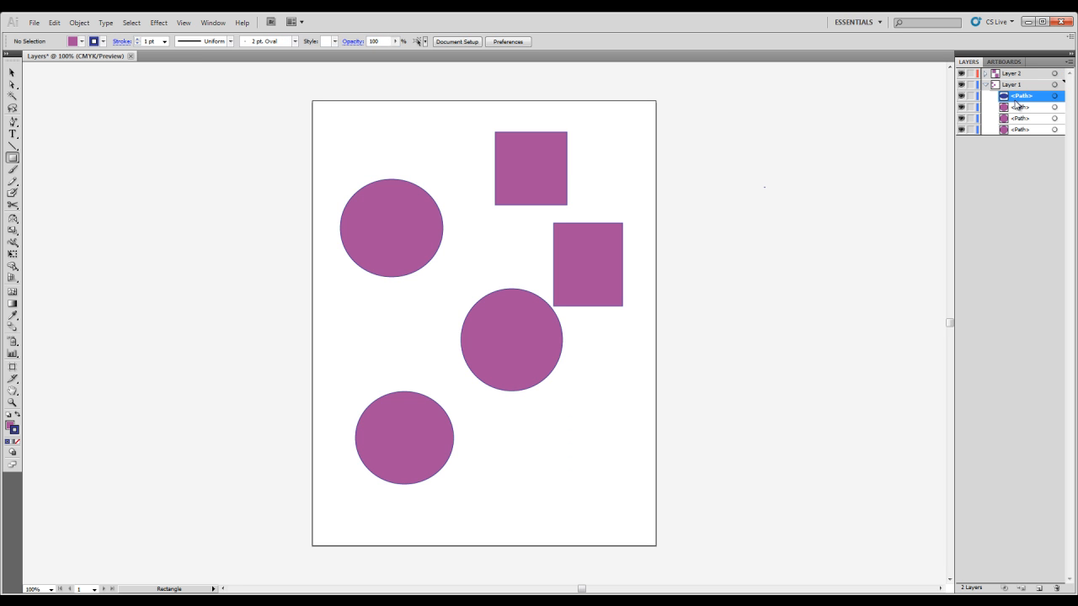
pyautogui.hotkey('ctrl', 'z')
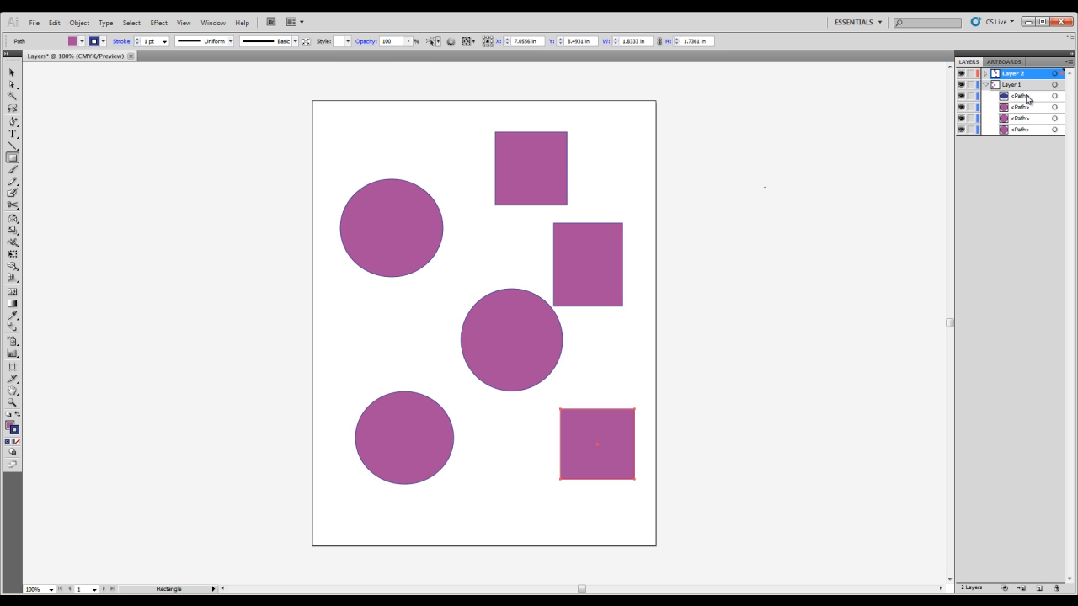
# - Select the stray path of Layer 1 on the canvas and examine it up close beside the artboard
pyautogui.click(1055, 97)
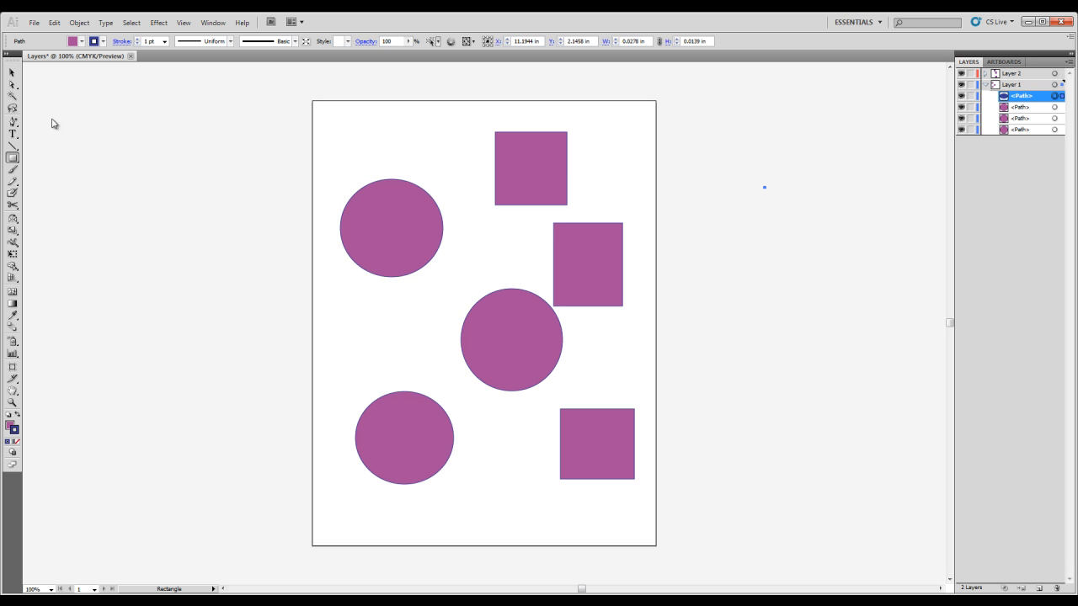
pyautogui.click(12, 72)
pyautogui.press('z')
pyautogui.click(790, 191)
pyautogui.click(492, 323)
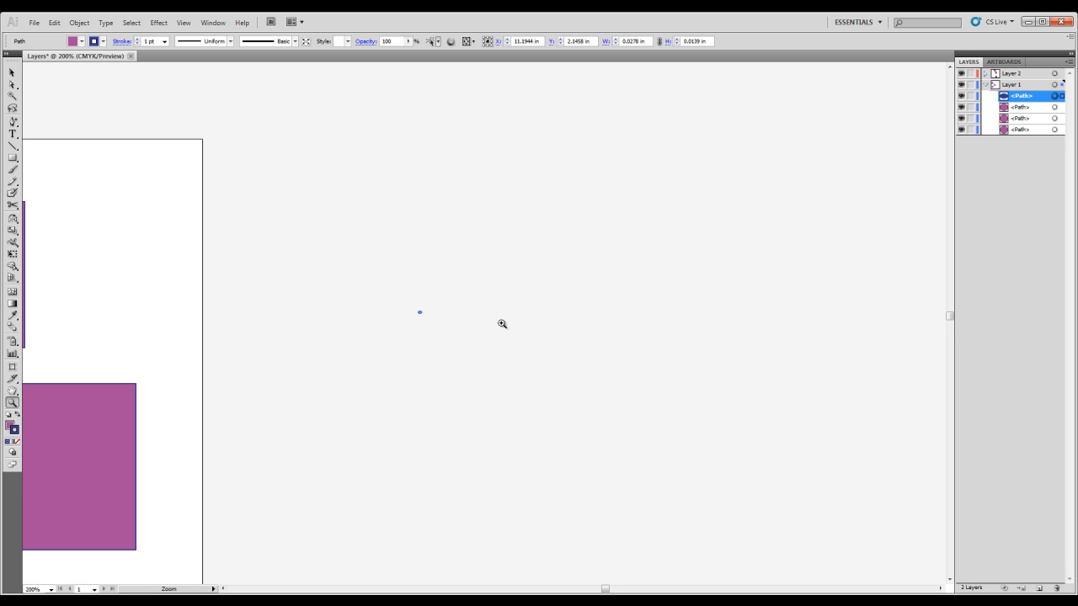
pyautogui.click(418, 316)
pyautogui.click(556, 324)
pyautogui.click(412, 300)
pyautogui.click(472, 317)
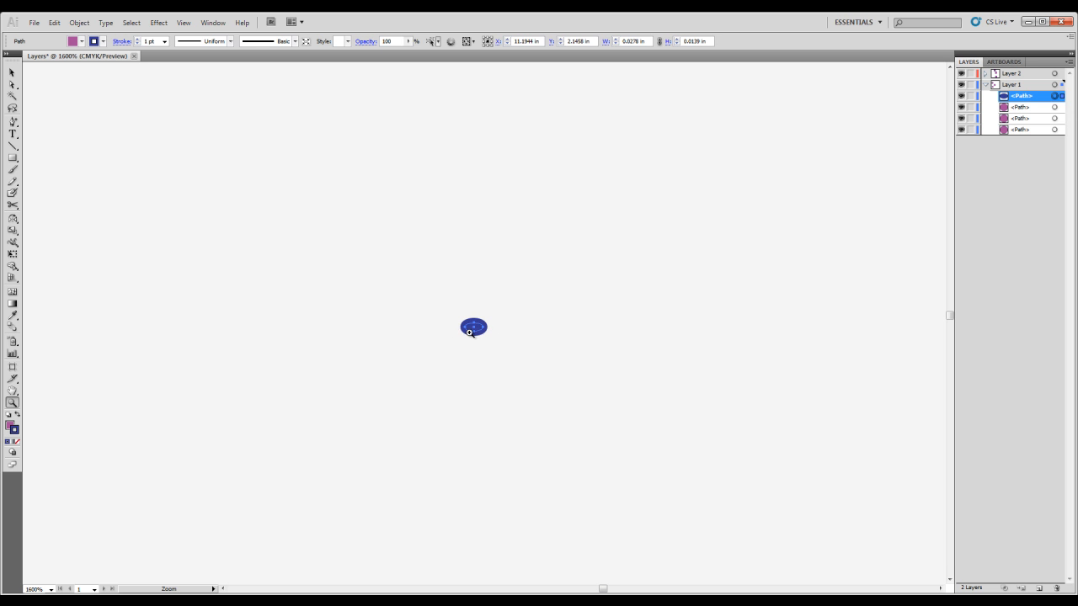
pyautogui.hotkey('ctrl', '-')
pyautogui.hotkey('ctrl', '-')
pyautogui.hotkey('ctrl', '-')
pyautogui.hotkey('ctrl', '-')
pyautogui.hotkey('ctrl', '-')
pyautogui.hotkey('ctrl', '-')
pyautogui.hotkey('ctrl', '-')
pyautogui.hotkey('ctrl', '-')
pyautogui.hotkey('ctrl', '-')
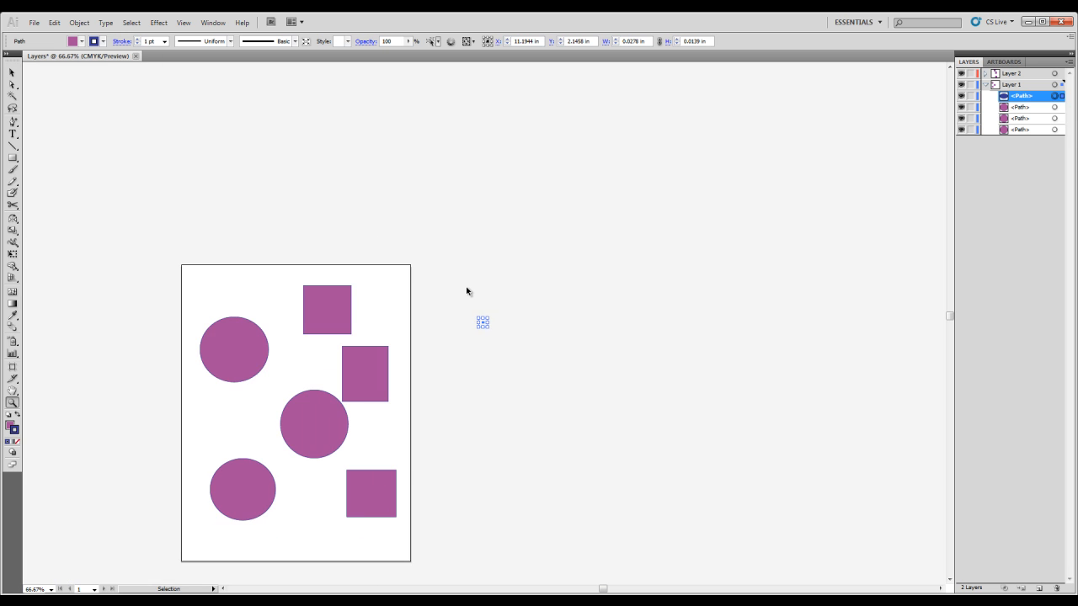
# - Delete the stray tiny ellipse beside the artboard and collapse Layer 1
pyautogui.click(1059, 97)
pyautogui.click(12, 72)
pyautogui.moveTo(450, 274); pyautogui.dragTo(552, 388)
pyautogui.press('Delete')
pyautogui.click(986, 85)
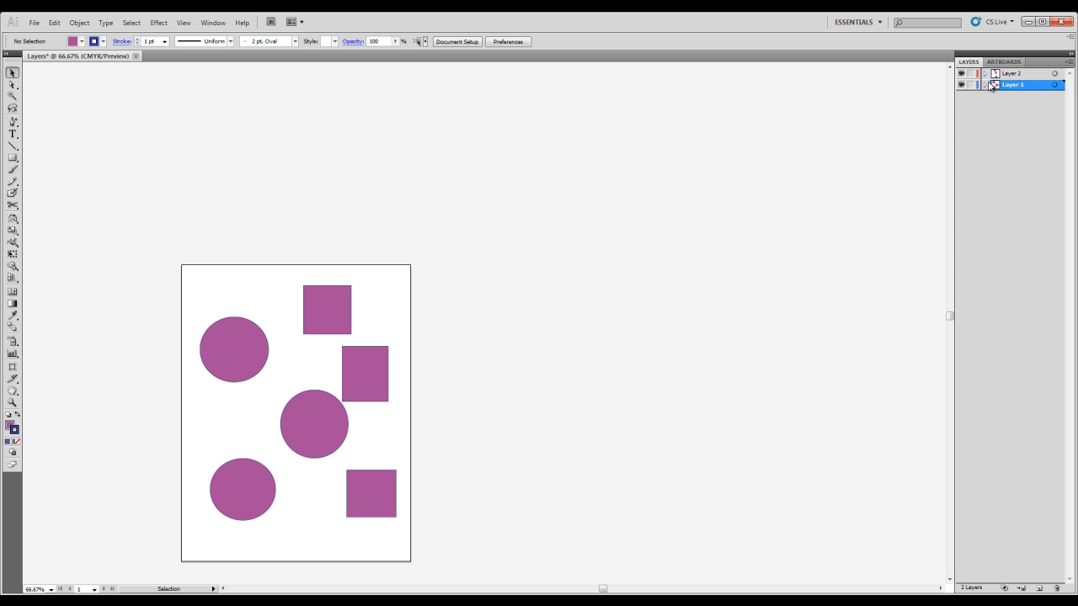
# - Rename Layer 1 as Circles
pyautogui.doubleClick(1013, 87)
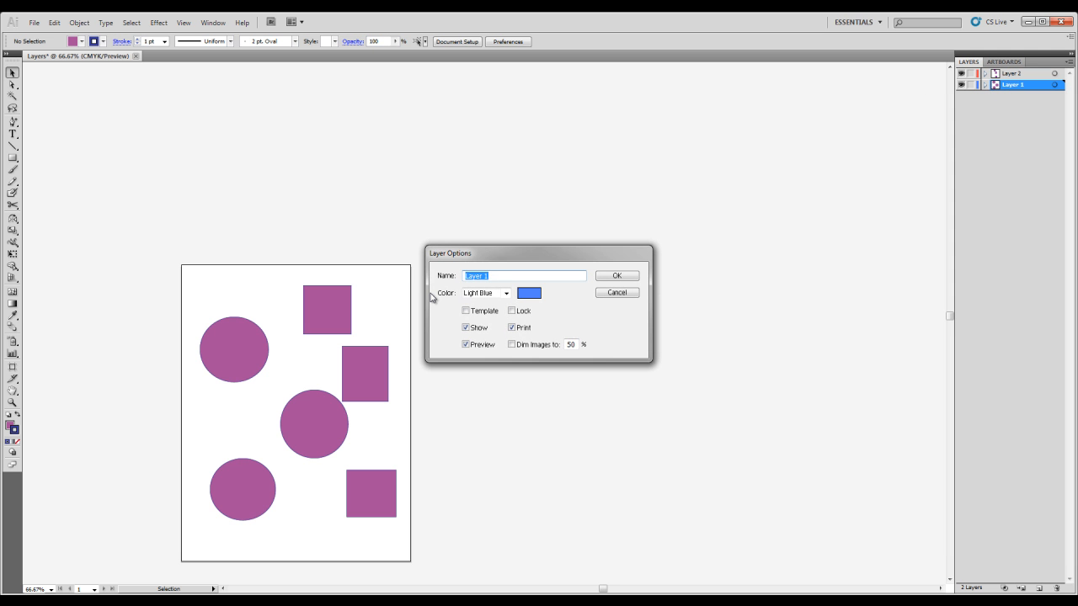
pyautogui.write('Circles')
pyautogui.click(617, 276)
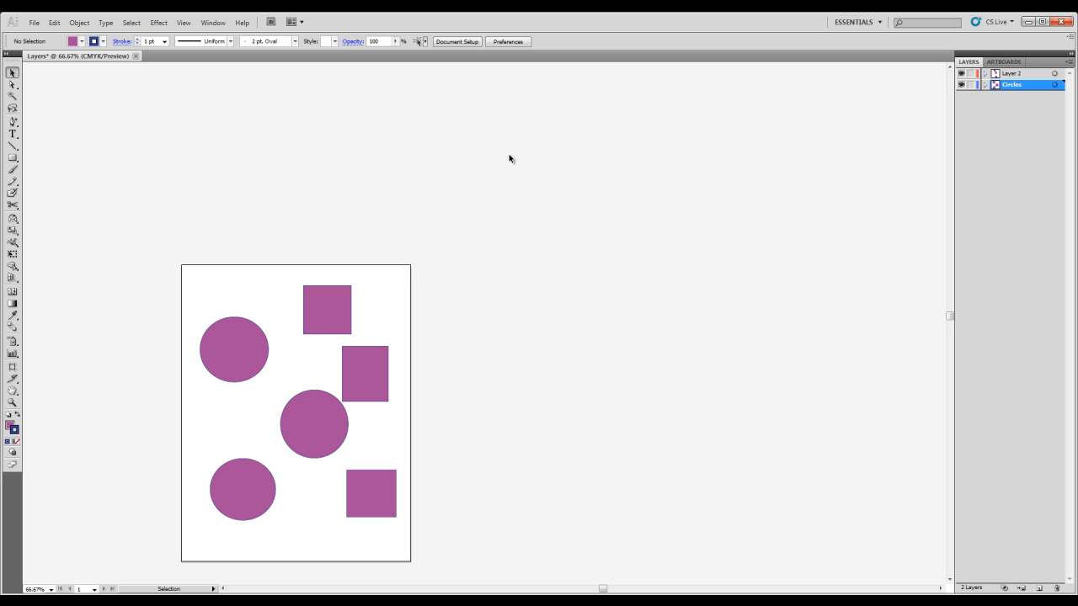
# - Rename Layer 2 as Squares and make the Circles layer active
pyautogui.doubleClick(1013, 75)
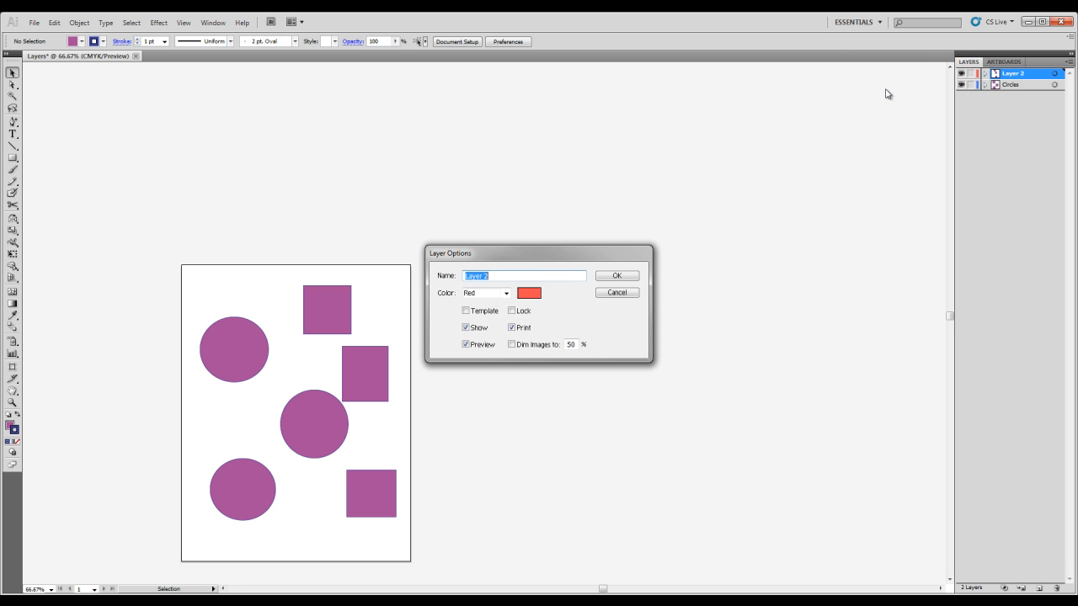
pyautogui.write('Squares')
pyautogui.press('Return')
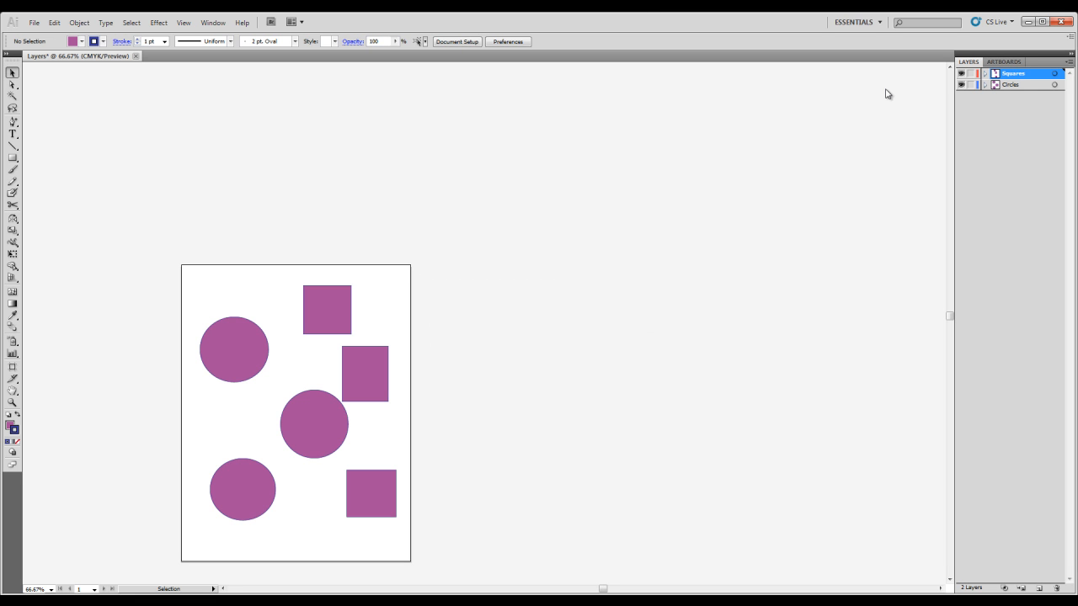
pyautogui.click(1025, 85)
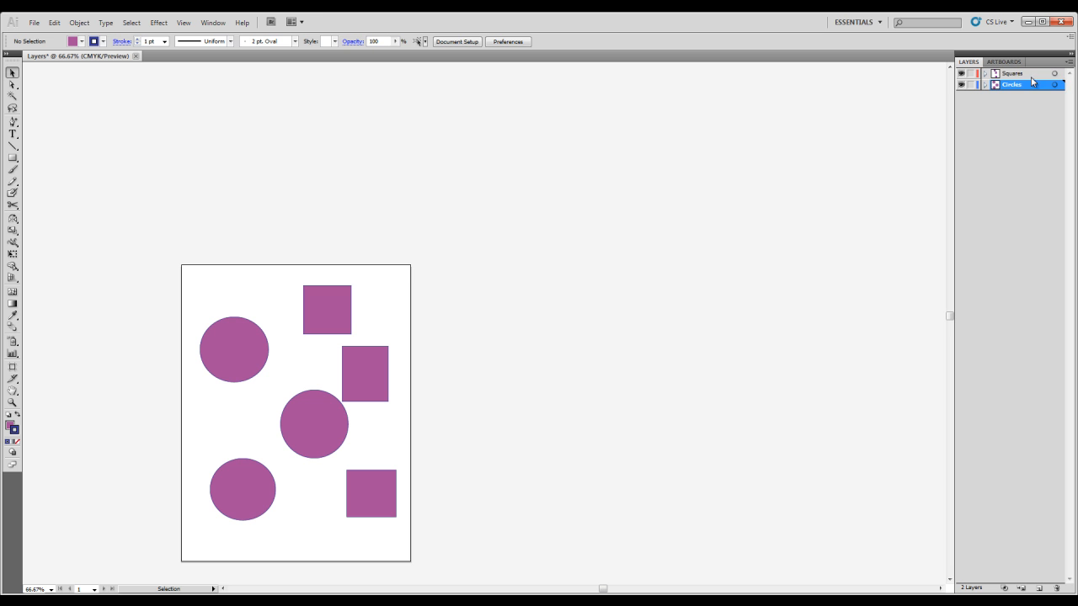
# - Select all artwork on the Squares layer at once through its target, and clear the selection
pyautogui.click(1031, 74)
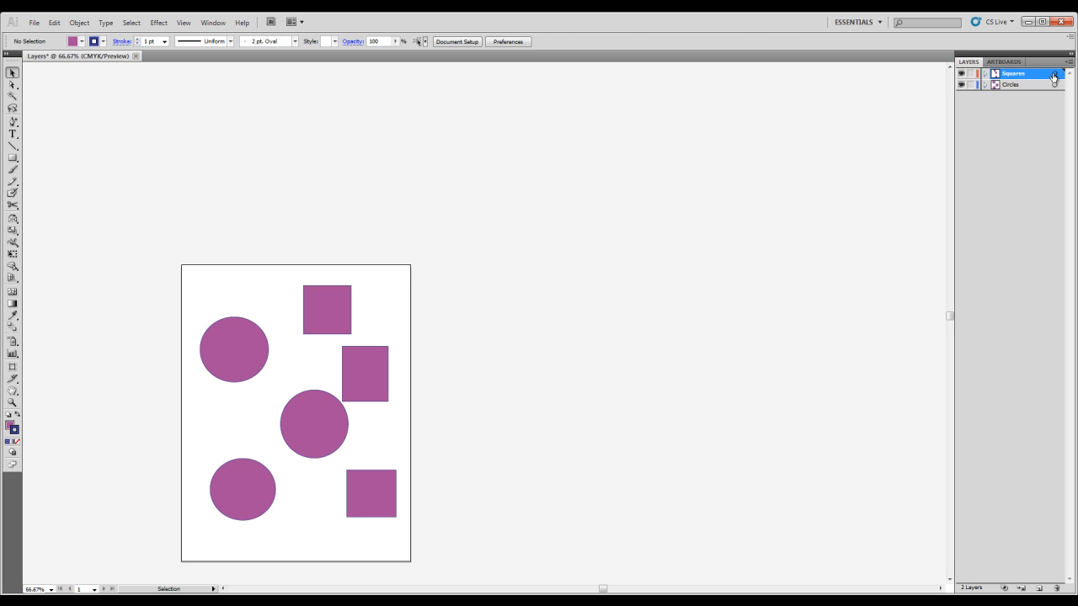
pyautogui.click(1055, 74)
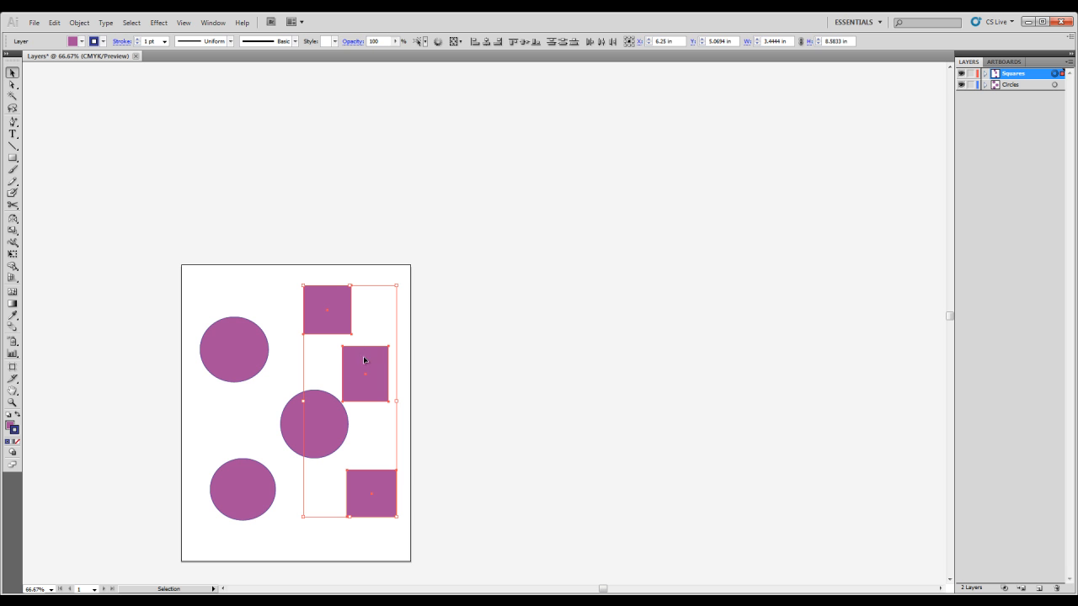
pyautogui.click(403, 323)
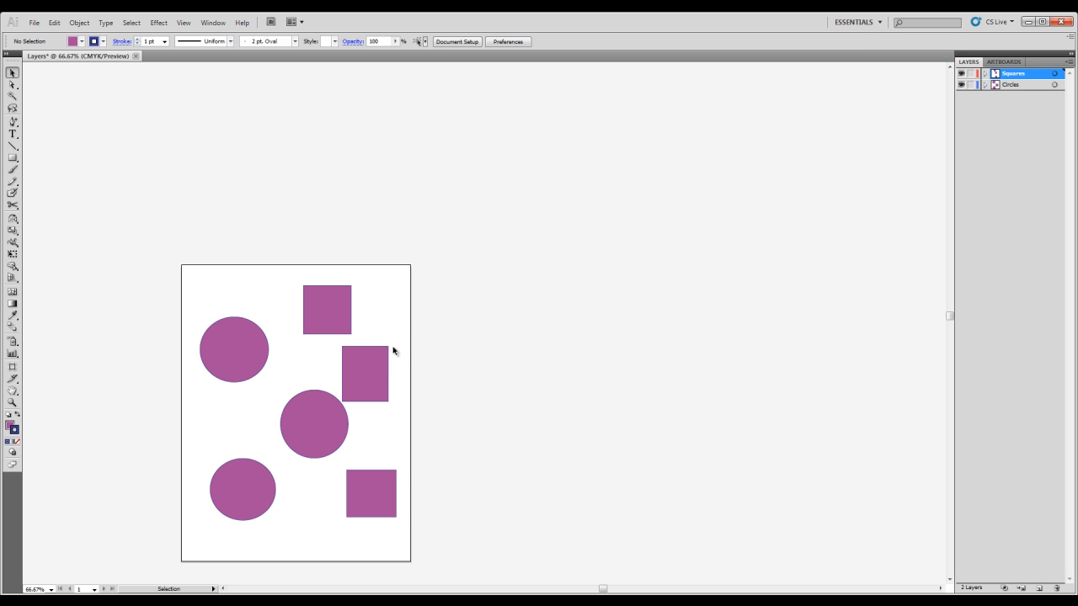
# - Select the two upper squares together with the lowest circle, move all three slightly up and to the right, and deselect them
pyautogui.click(1012, 86)
pyautogui.click(1013, 74)
pyautogui.click(336, 319)
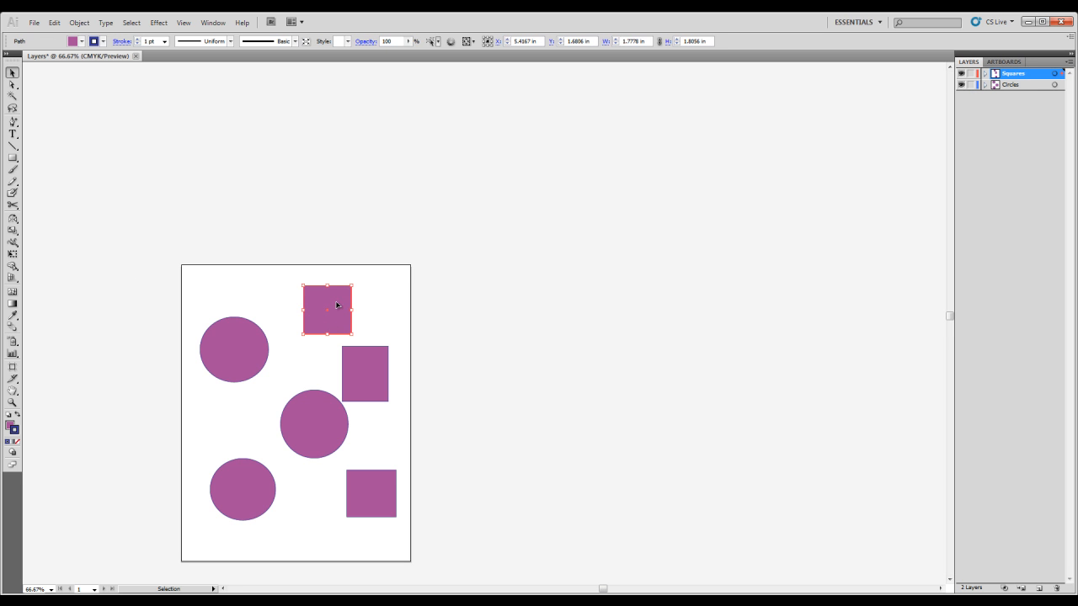
pyautogui.keyDown('shift'); pyautogui.click(371, 395); pyautogui.keyUp('shift')
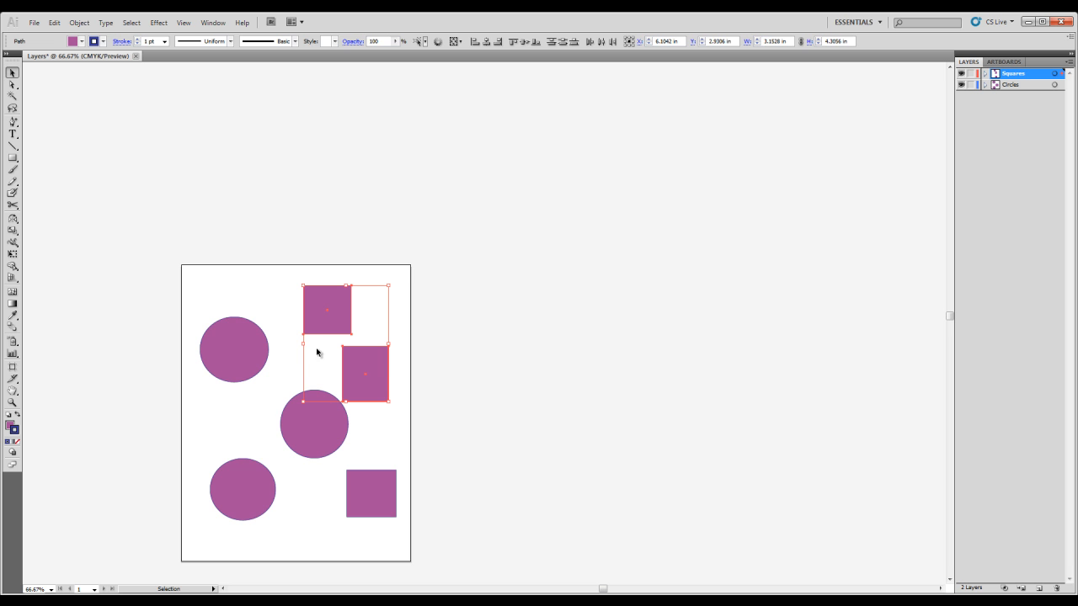
pyautogui.keyDown('shift'); pyautogui.click(244, 494); pyautogui.keyUp('shift')
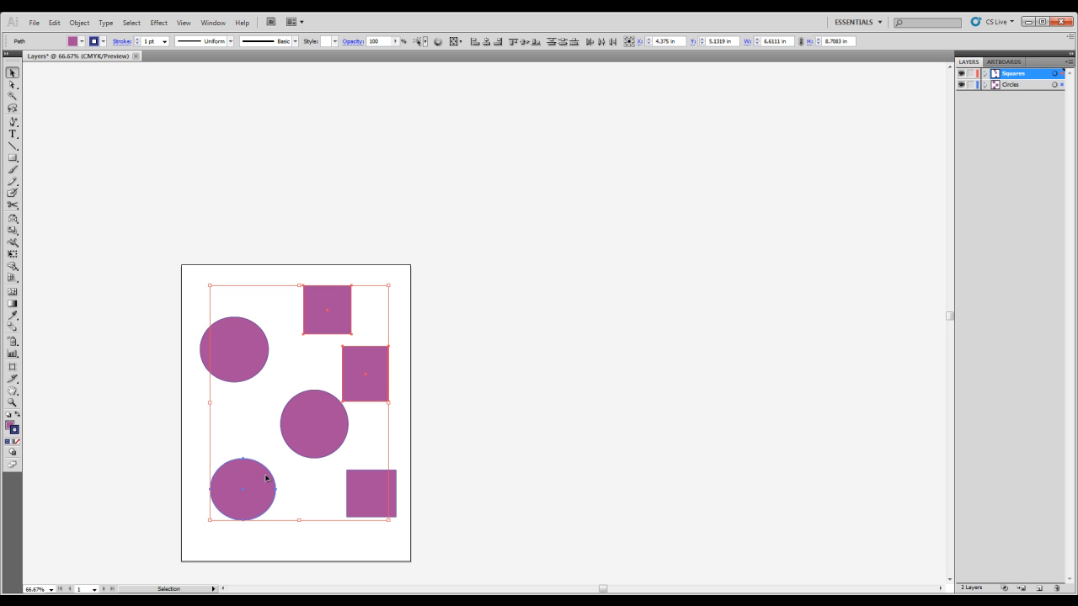
pyautogui.moveTo(261, 497)
pyautogui.mouseDown()
pyautogui.moveTo(300, 438)
pyautogui.moveTo(289, 332)
pyautogui.moveTo(321, 320)
pyautogui.moveTo(257, 436)
pyautogui.moveTo(262, 504)
pyautogui.mouseUp()
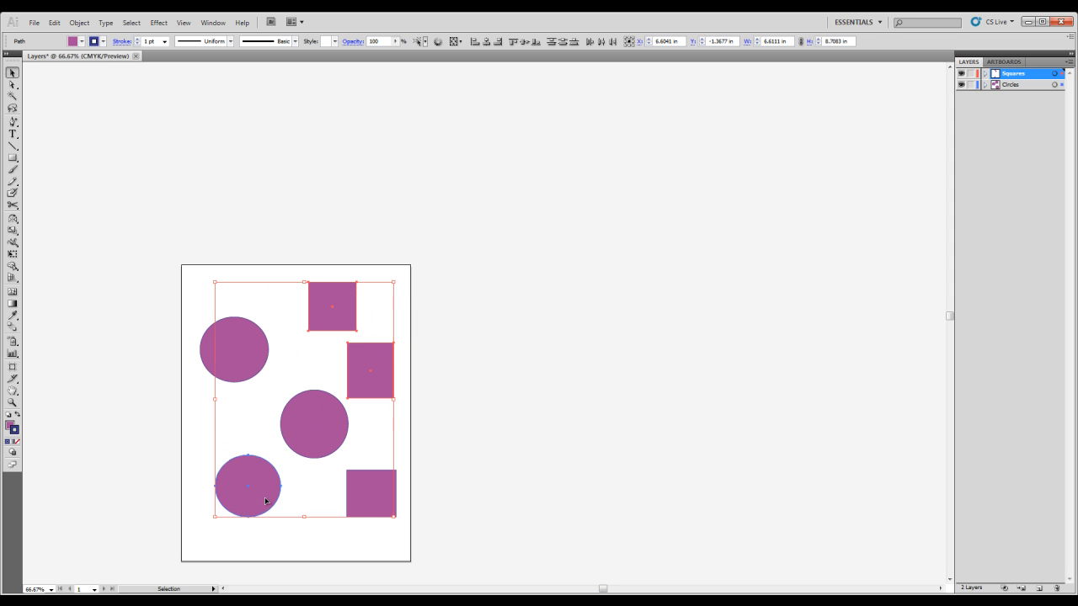
pyautogui.click(213, 431)
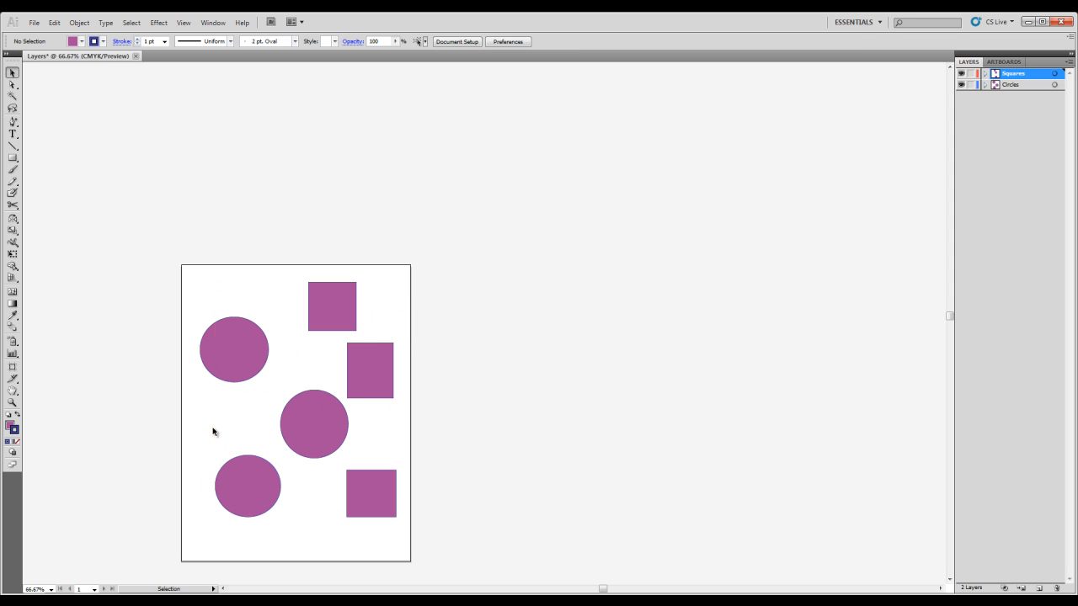
# - Lock the Squares layer, select each of the three circles in turn, and unlock the Squares layer
pyautogui.click(971, 74)
pyautogui.click(327, 424)
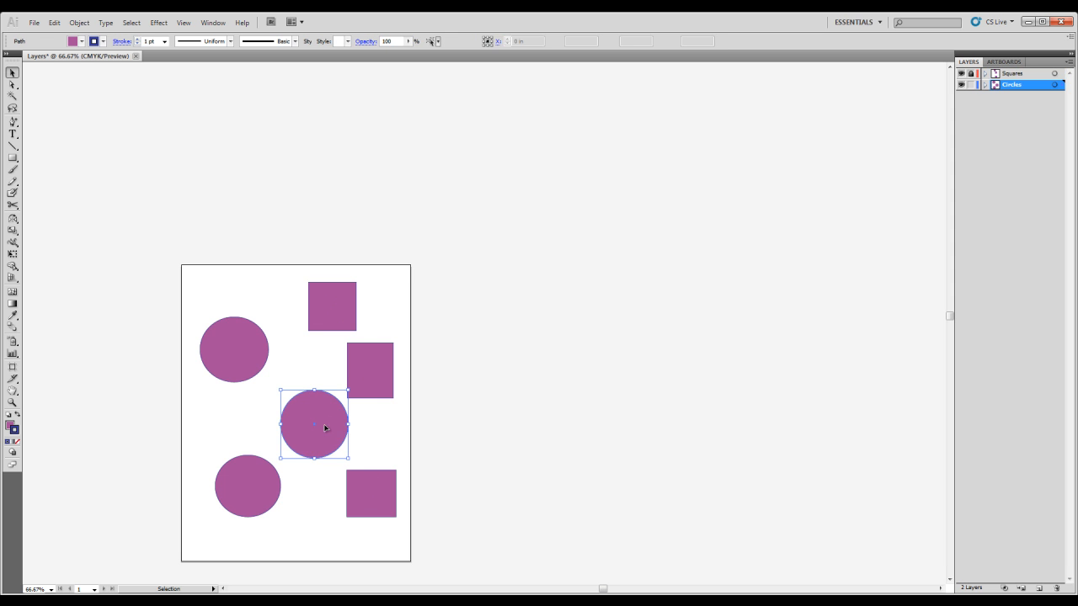
pyautogui.click(236, 349)
pyautogui.click(262, 484)
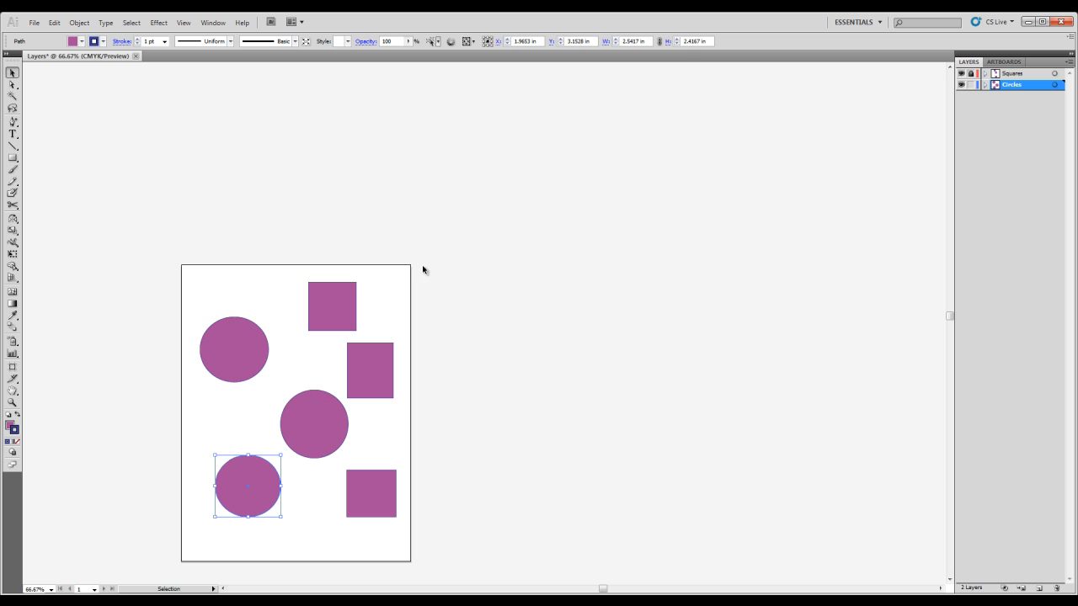
pyautogui.click(971, 74)
# - Hide and show the Squares layer and the Circles layer one after the other
pyautogui.click(963, 74)
pyautogui.click(962, 74)
pyautogui.click(962, 85)
pyautogui.click(961, 85)
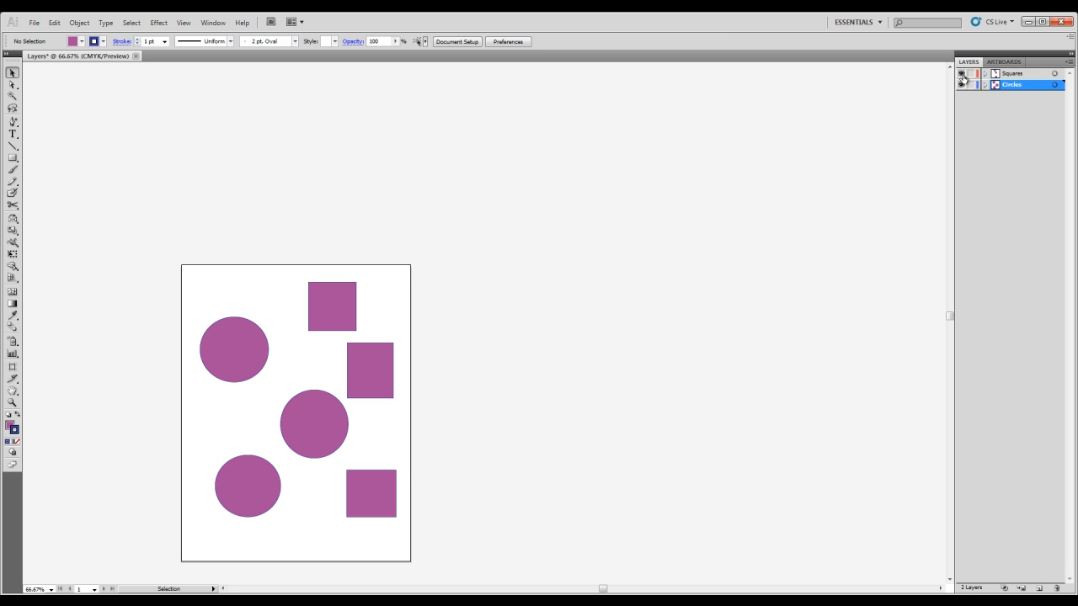
pyautogui.click(962, 75)
pyautogui.click(962, 74)
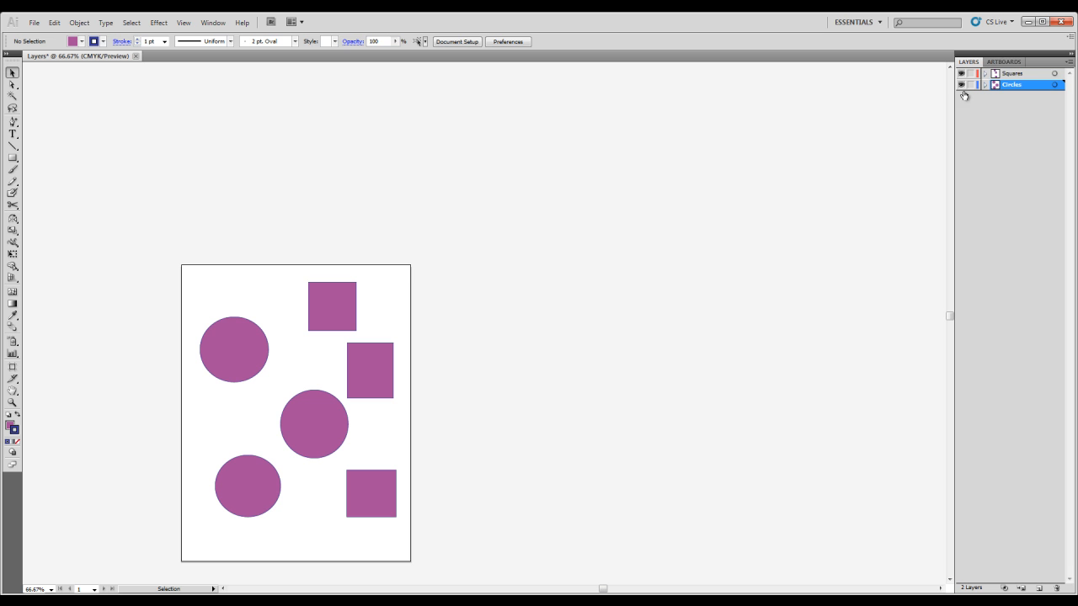
# - Nest the Circles layer inside the Squares layer as a sublayer, and collapse and re-expand Squares
pyautogui.click(1013, 74)
pyautogui.moveTo(1010, 76)
pyautogui.mouseDown()
pyautogui.moveTo(1006, 97)
pyautogui.moveTo(1006, 75)
pyautogui.moveTo(1005, 85)
pyautogui.mouseUp()
pyautogui.click(1005, 75)
pyautogui.click(1012, 75)
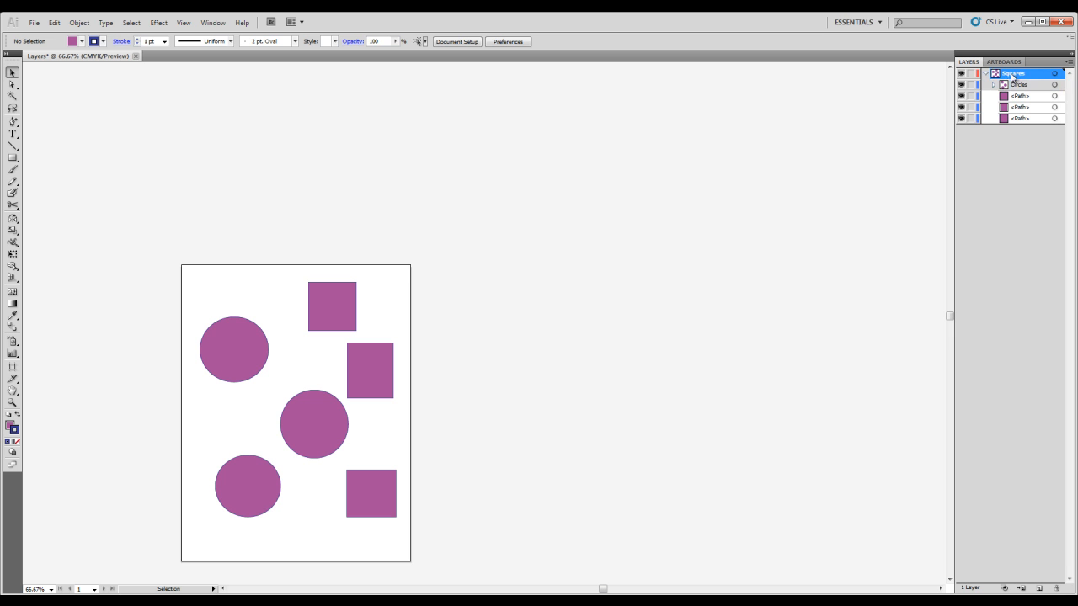
pyautogui.click(984, 74)
pyautogui.click(984, 75)
# - Move the Circles layer out of Squares to the top of the layer stack and collapse the Squares layer
pyautogui.click(1019, 85)
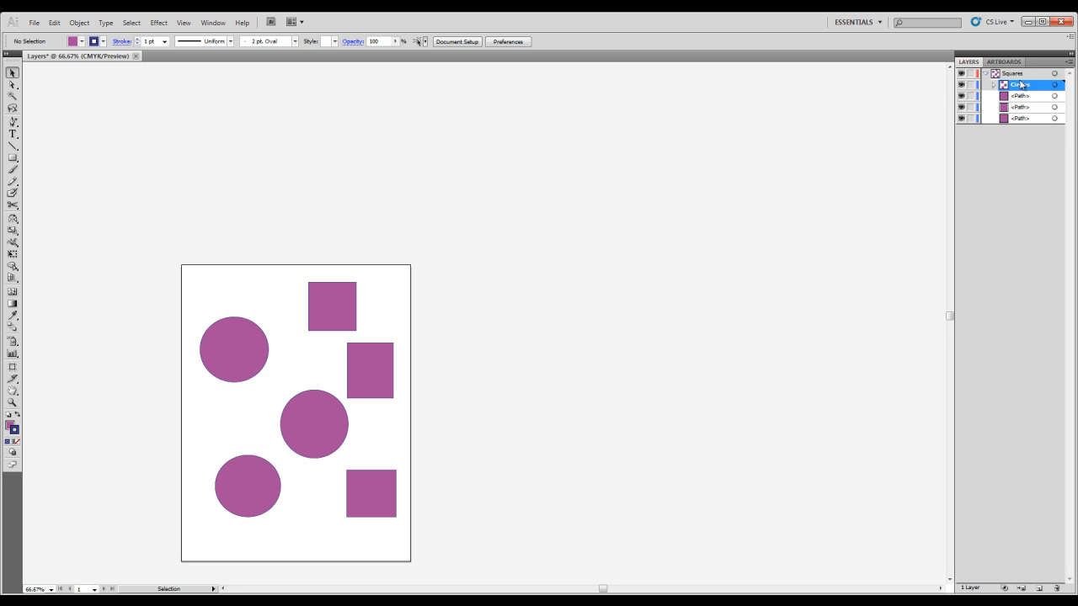
pyautogui.click(993, 85)
pyautogui.click(993, 85)
pyautogui.click(993, 85)
pyautogui.click(993, 85)
pyautogui.moveTo(1017, 86); pyautogui.dragTo(1014, 74)
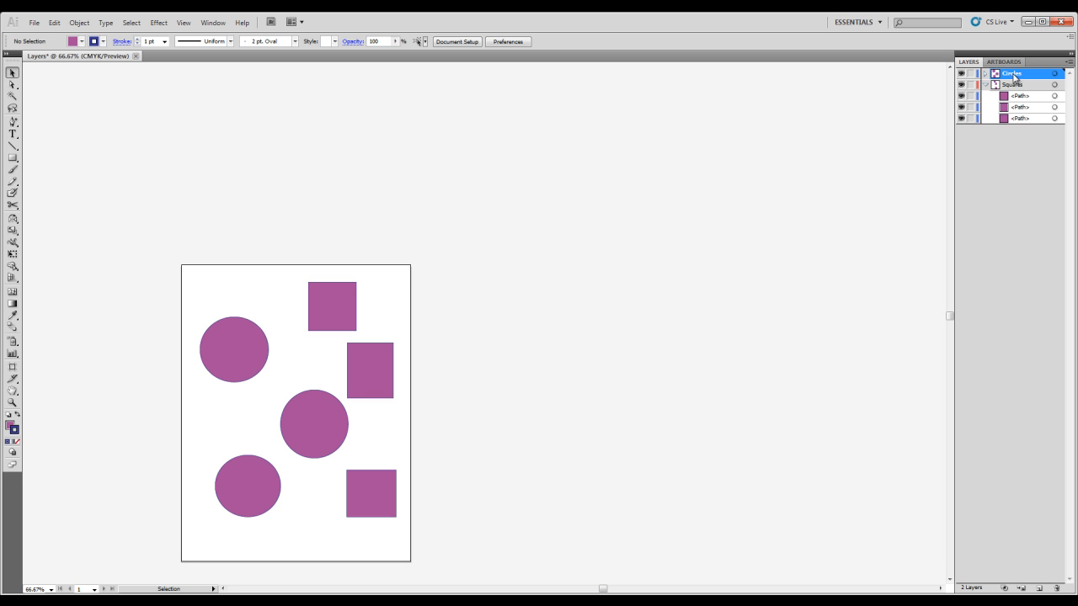
pyautogui.click(985, 85)
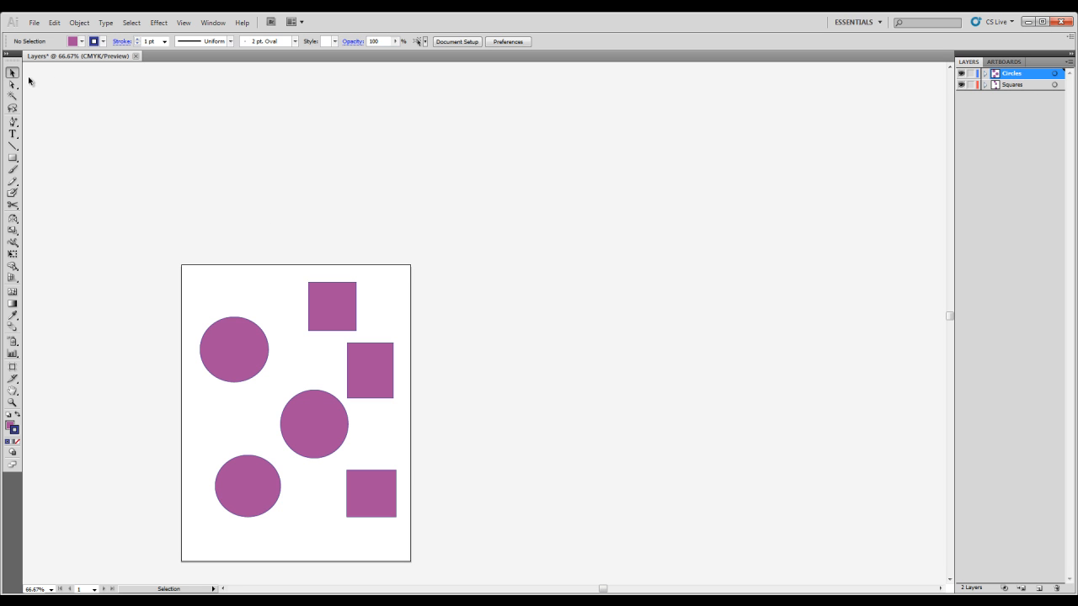
# - Move the three circles individually: the middle and lowest ones slightly up and left, the uppermost one slightly down
pyautogui.moveTo(268, 367); pyautogui.dragTo(294, 415)
pyautogui.click(245, 444)
pyautogui.click(253, 494)
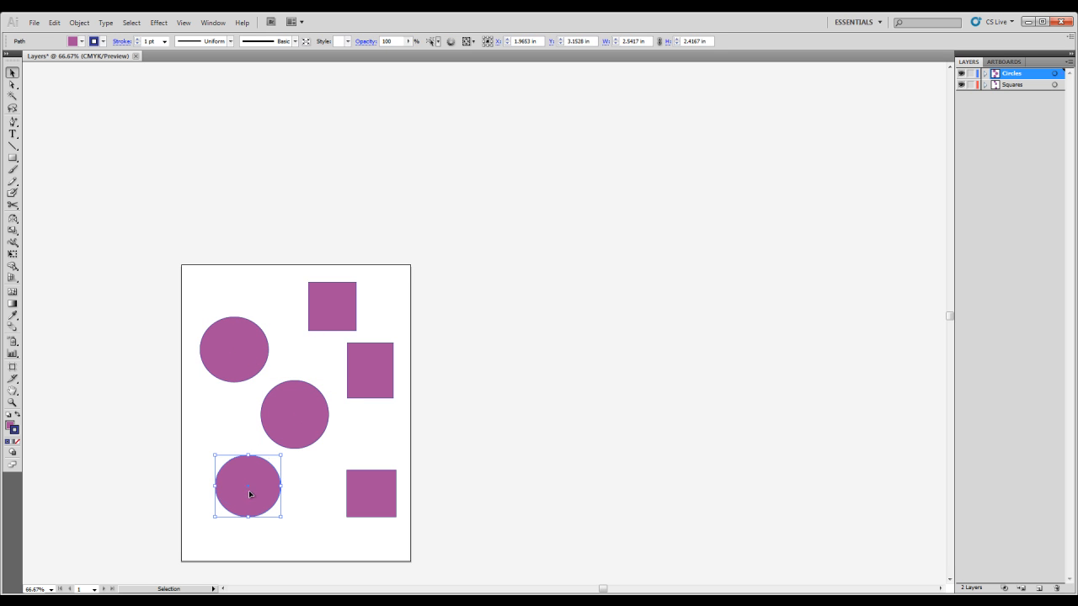
pyautogui.moveTo(252, 493); pyautogui.dragTo(245, 481)
pyautogui.click(228, 397)
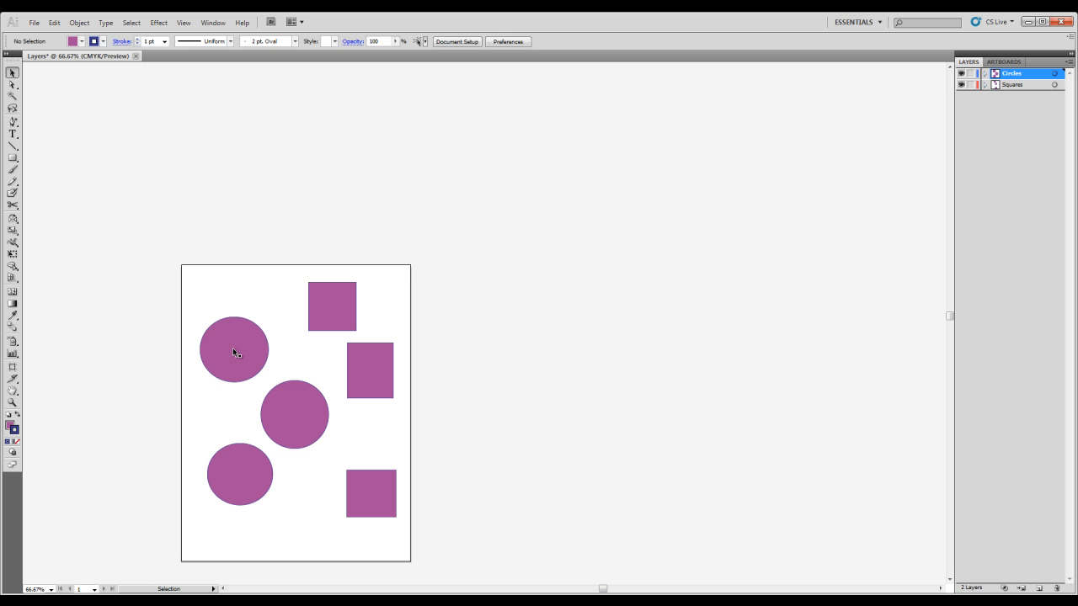
pyautogui.click(232, 347)
pyautogui.moveTo(263, 358); pyautogui.dragTo(262, 373)
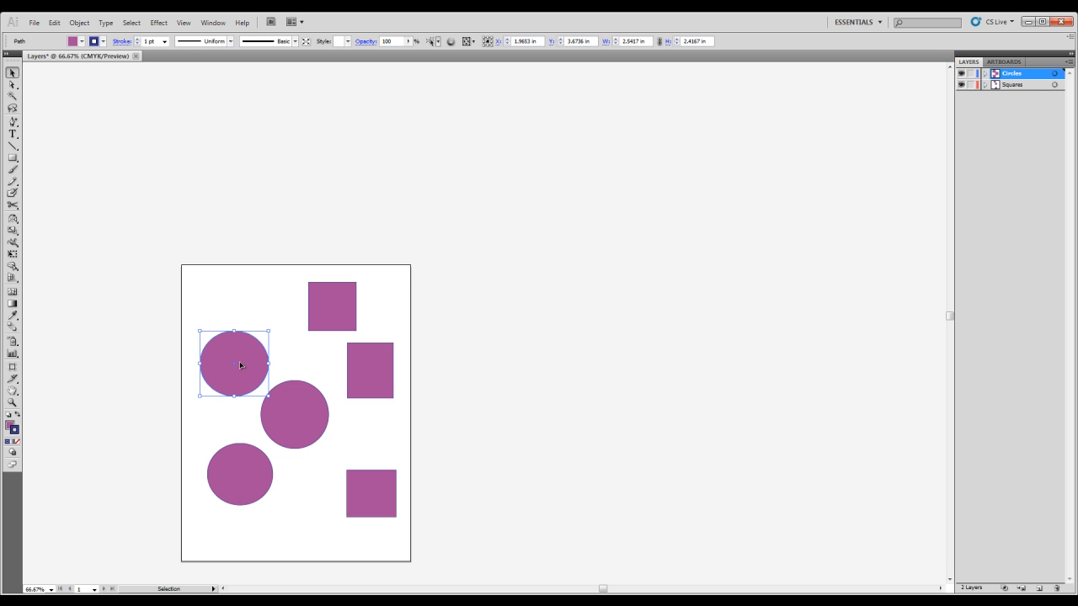
# - Add the other two circles to the selection and group all three circles
pyautogui.keyDown('shift'); pyautogui.click(296, 419); pyautogui.keyUp('shift')
pyautogui.keyDown('shift'); pyautogui.click(253, 491); pyautogui.keyUp('shift')
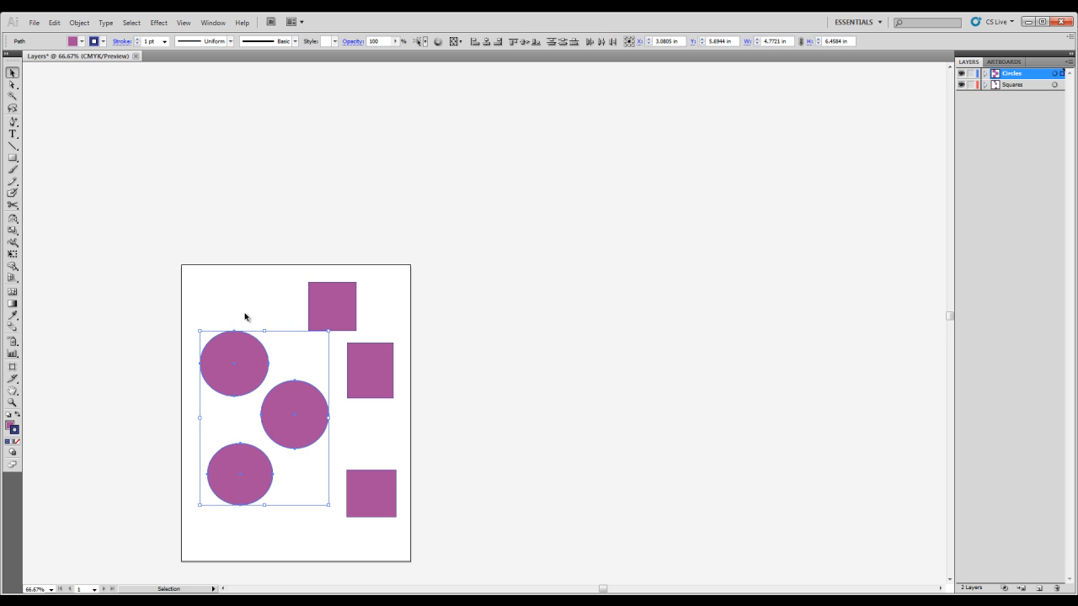
pyautogui.click(80, 22)
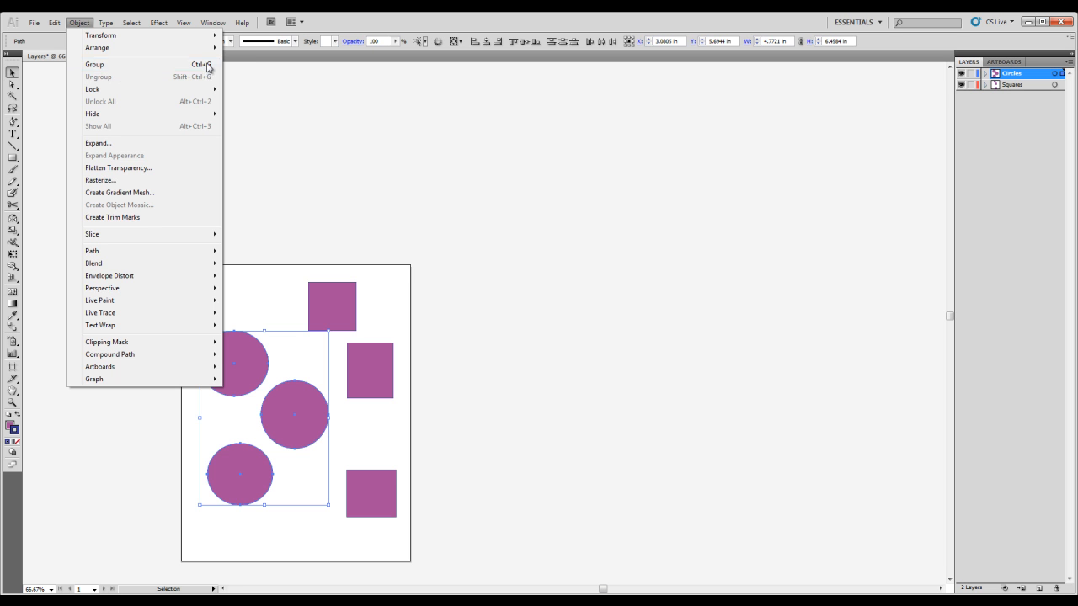
pyautogui.click(205, 66)
# - Move the grouped circles up and left on the artboard to about X 2.52 in, Y 4.24 in
pyautogui.click(280, 244)
pyautogui.click(240, 368)
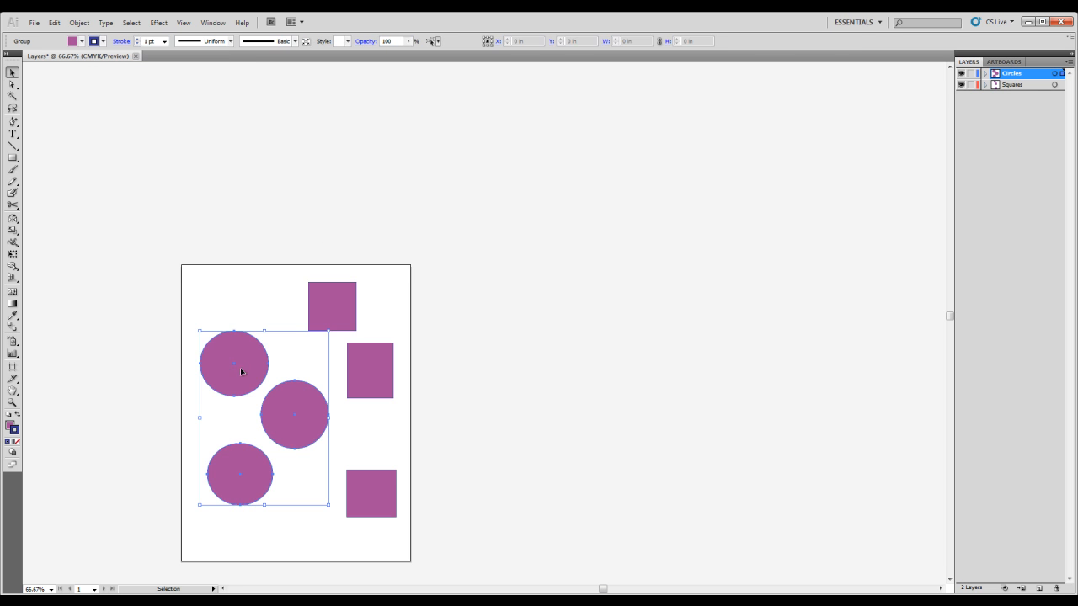
pyautogui.moveTo(249, 364); pyautogui.dragTo(238, 332)
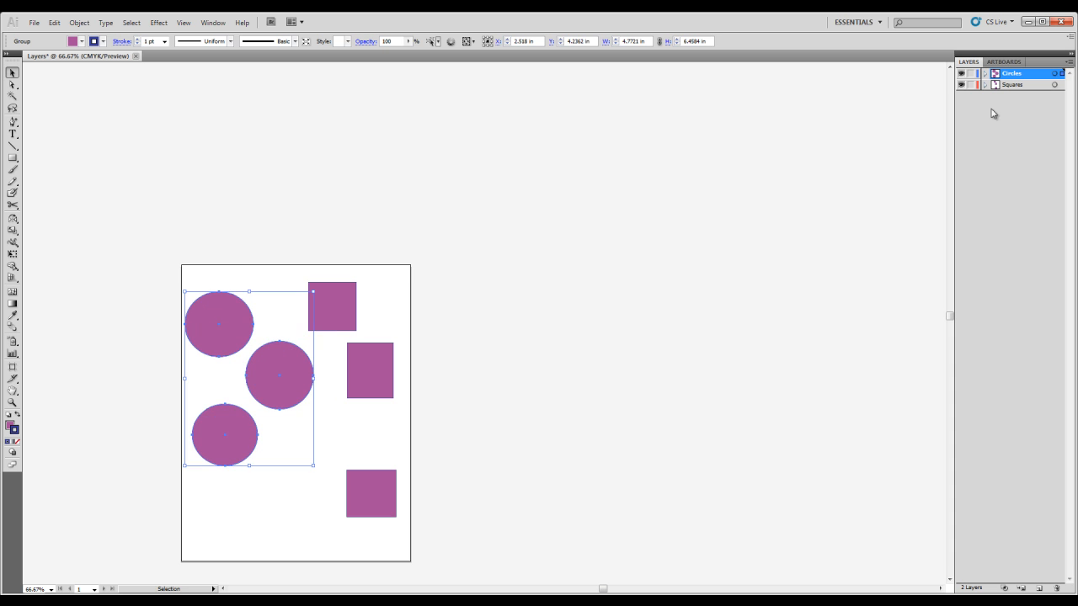
# - Expand the Circles layer and examine the circle group and its individual paths, leaving the group collapsed
pyautogui.click(985, 74)
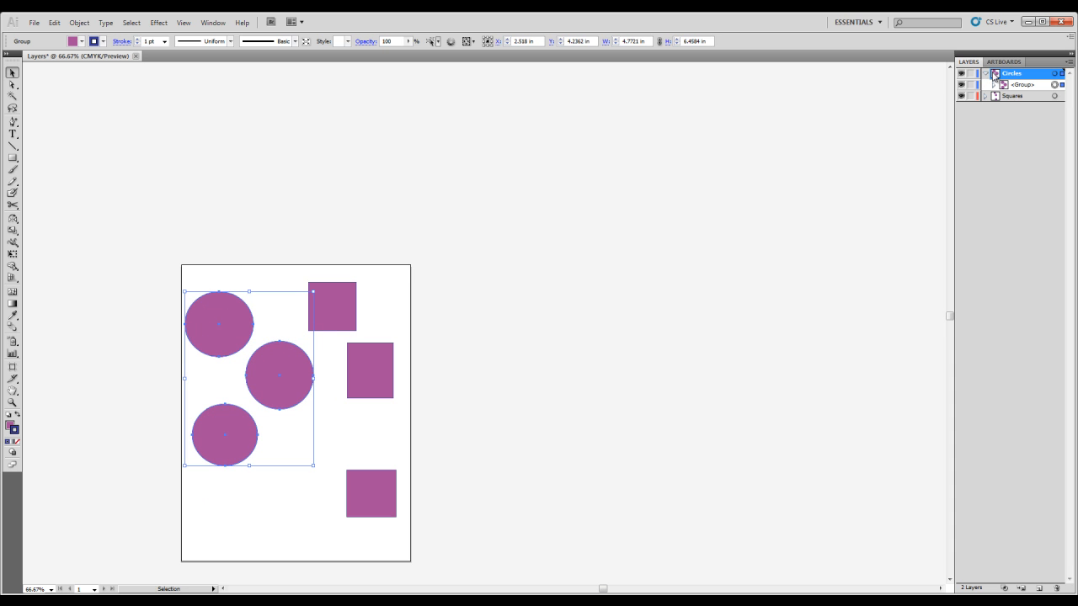
pyautogui.click(1021, 86)
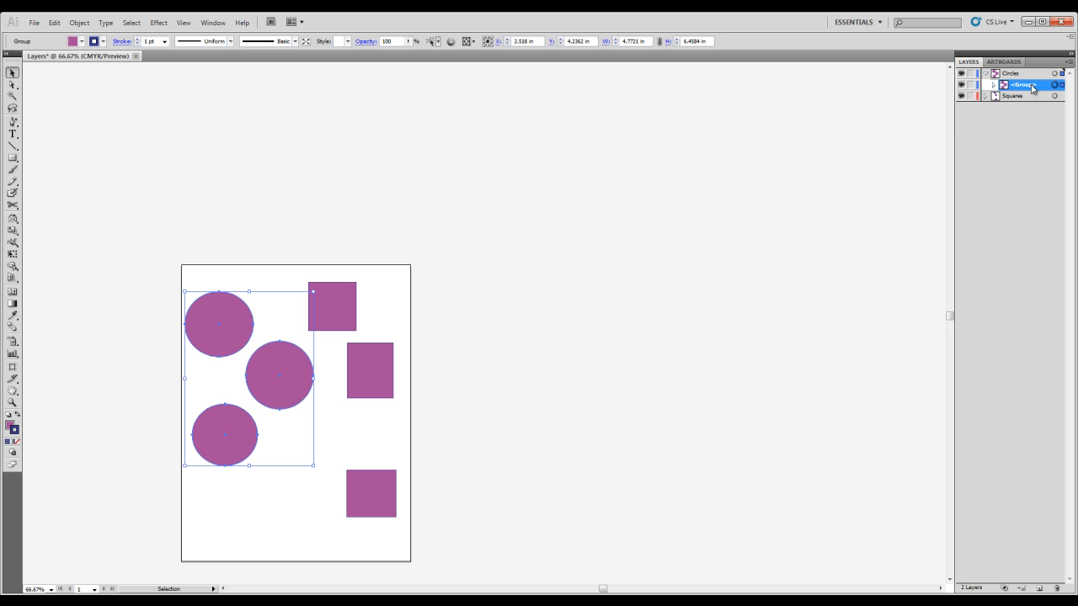
pyautogui.click(994, 85)
pyautogui.click(1029, 96)
pyautogui.click(1030, 107)
pyautogui.click(1030, 119)
pyautogui.click(1028, 96)
pyautogui.click(1030, 107)
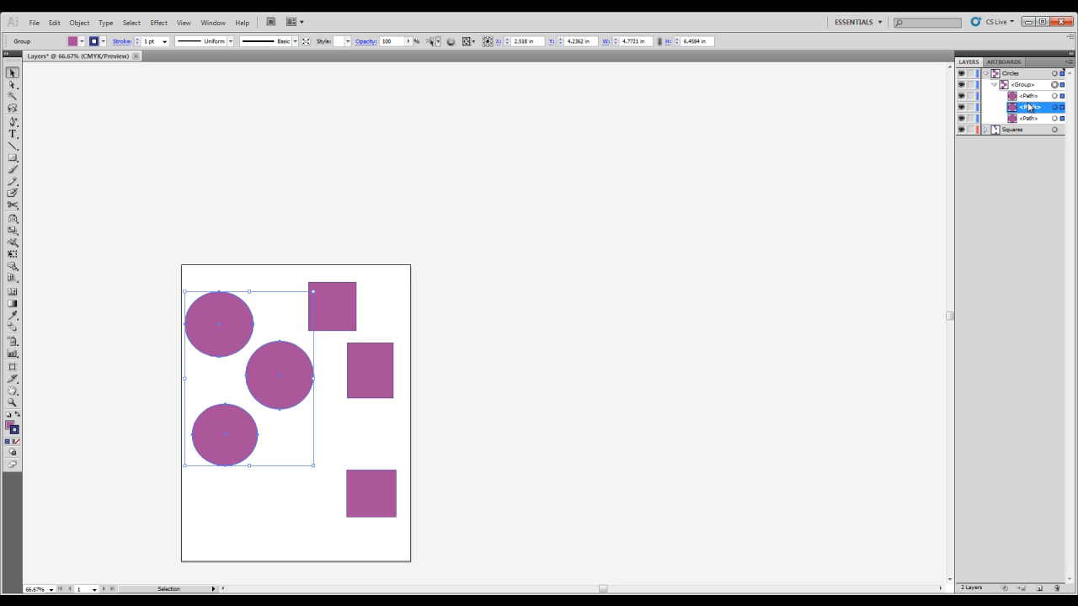
pyautogui.click(1002, 86)
pyautogui.click(993, 85)
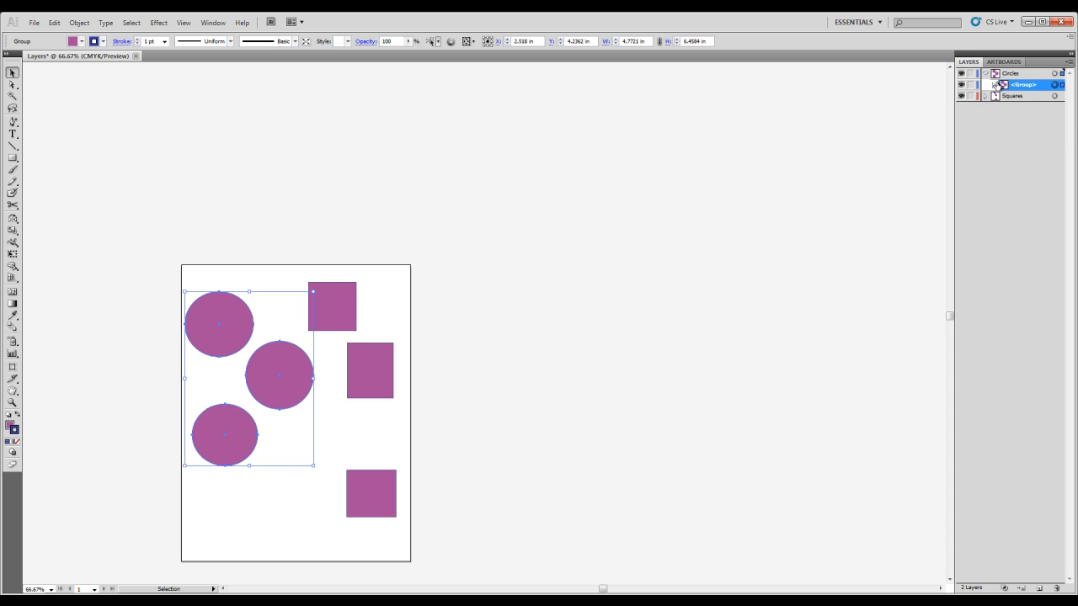
pyautogui.click(994, 85)
pyautogui.click(993, 85)
pyautogui.click(993, 85)
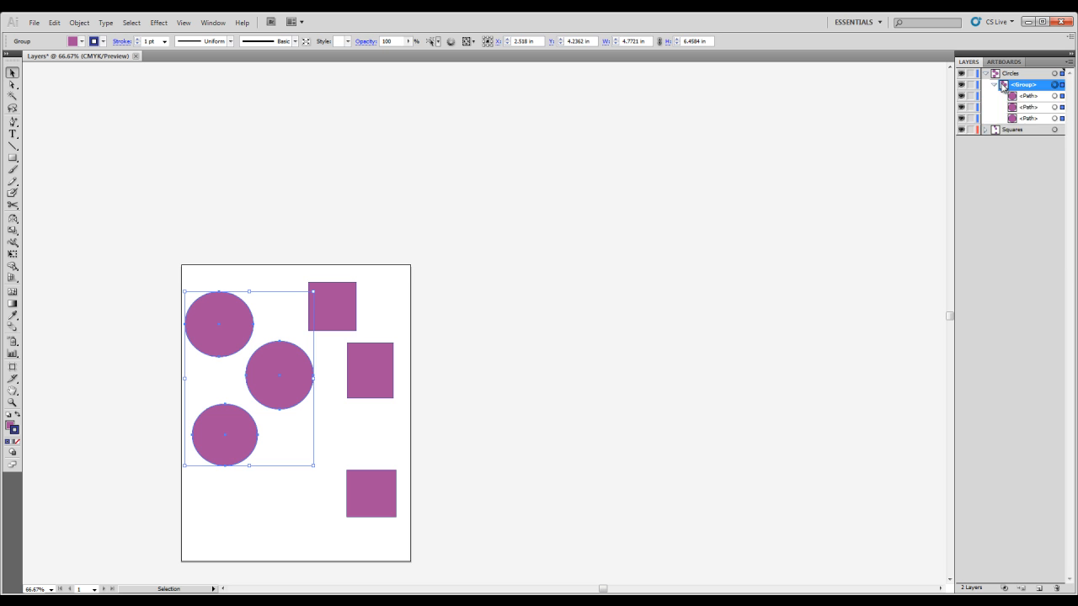
pyautogui.click(994, 85)
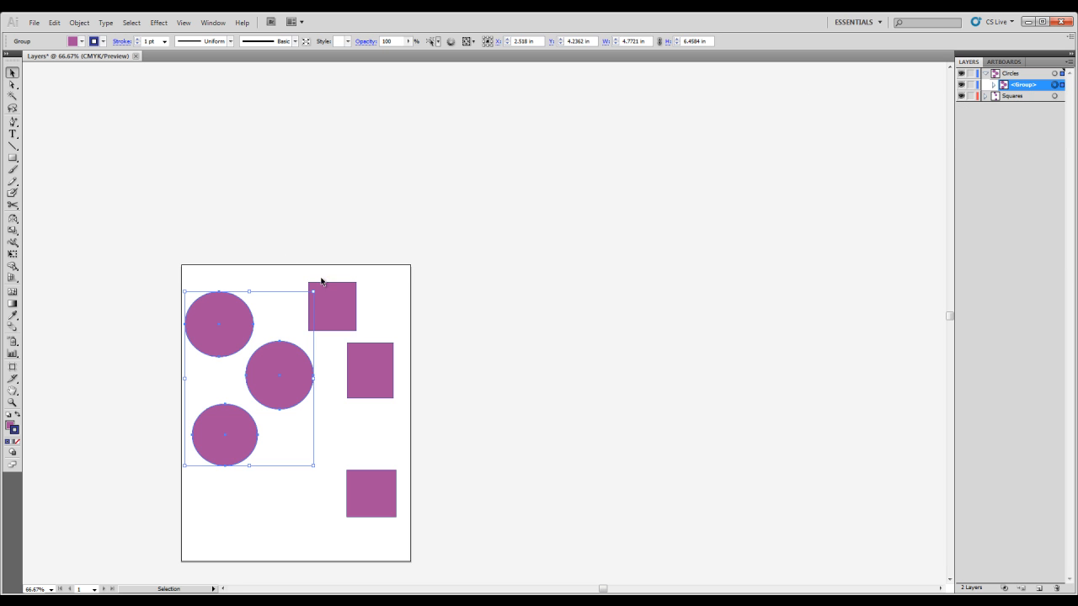
# - Move the circle group down and right to about X 2.79 in, Y 5.07 in, and ungroup it
pyautogui.moveTo(276, 362); pyautogui.dragTo(284, 385)
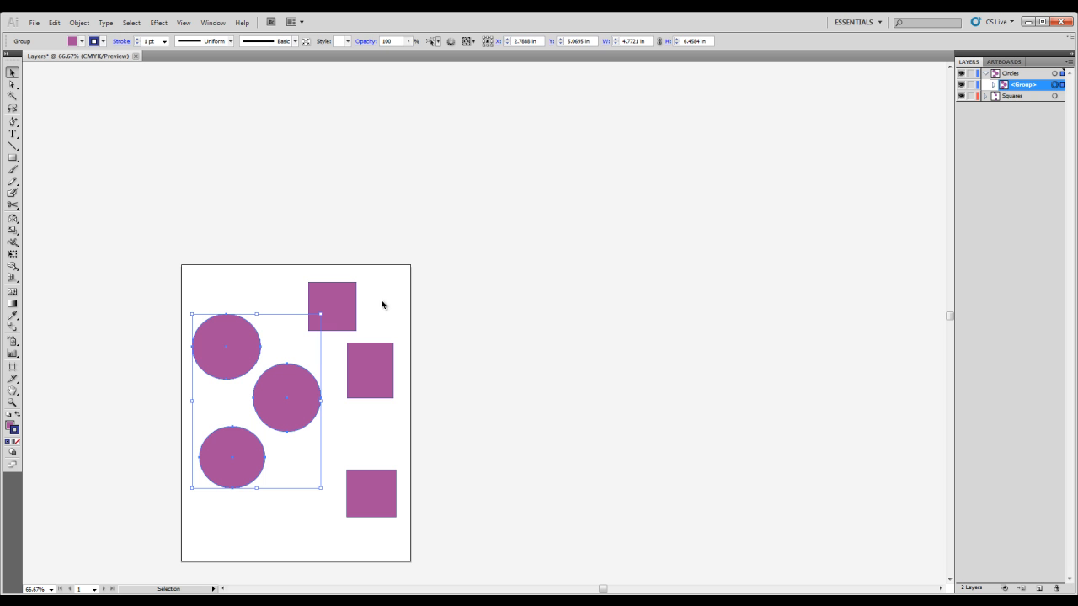
pyautogui.click(79, 22)
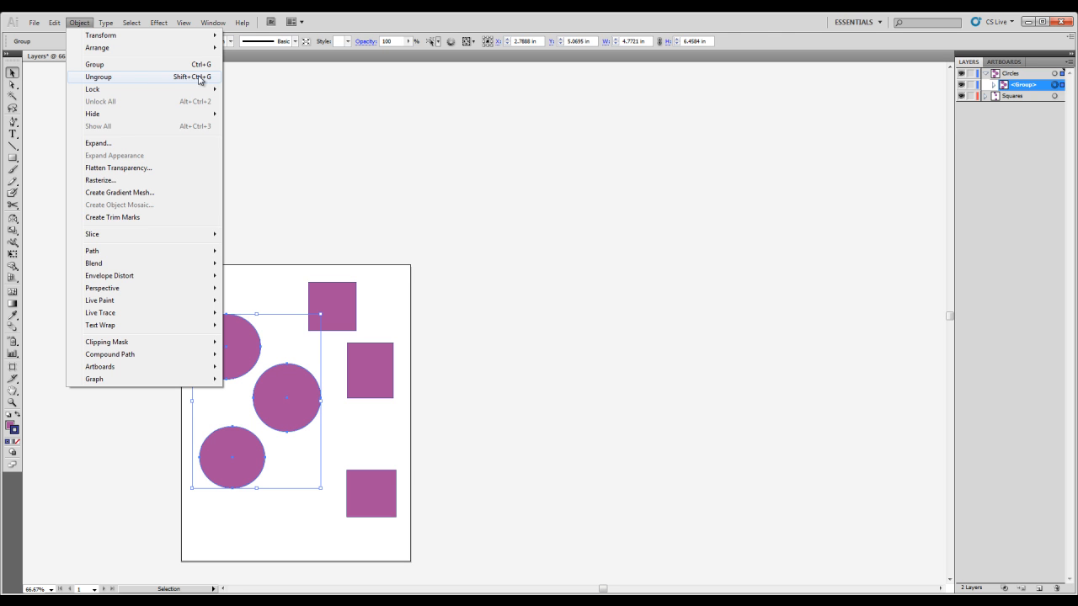
pyautogui.click(166, 79)
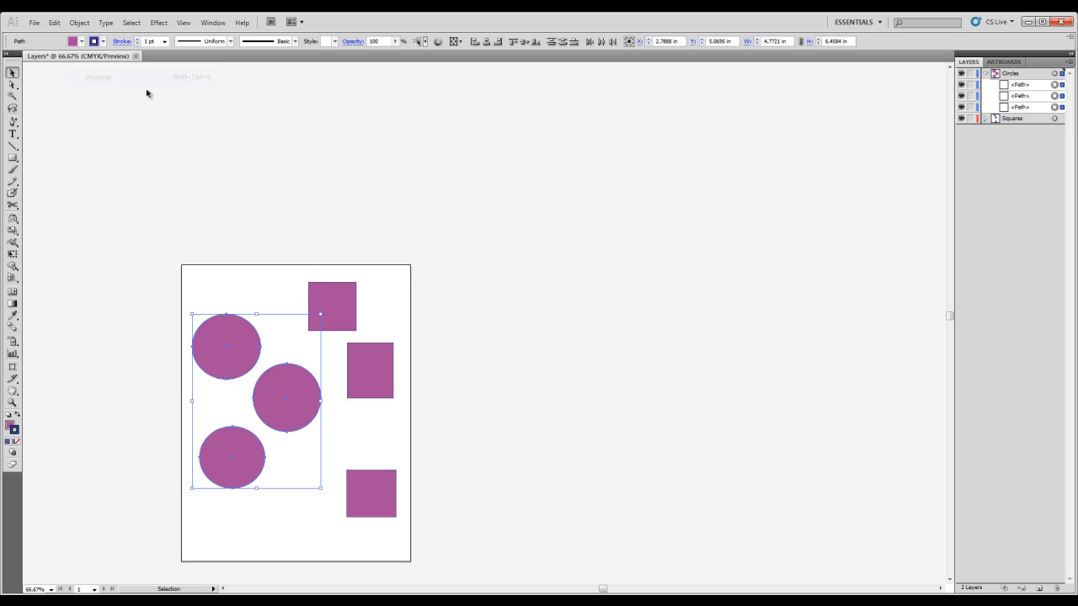
# - Deselect the ungrouped circles and shift each one slightly on its own
pyautogui.click(235, 289)
pyautogui.click(240, 362)
pyautogui.click(261, 395)
pyautogui.click(246, 451)
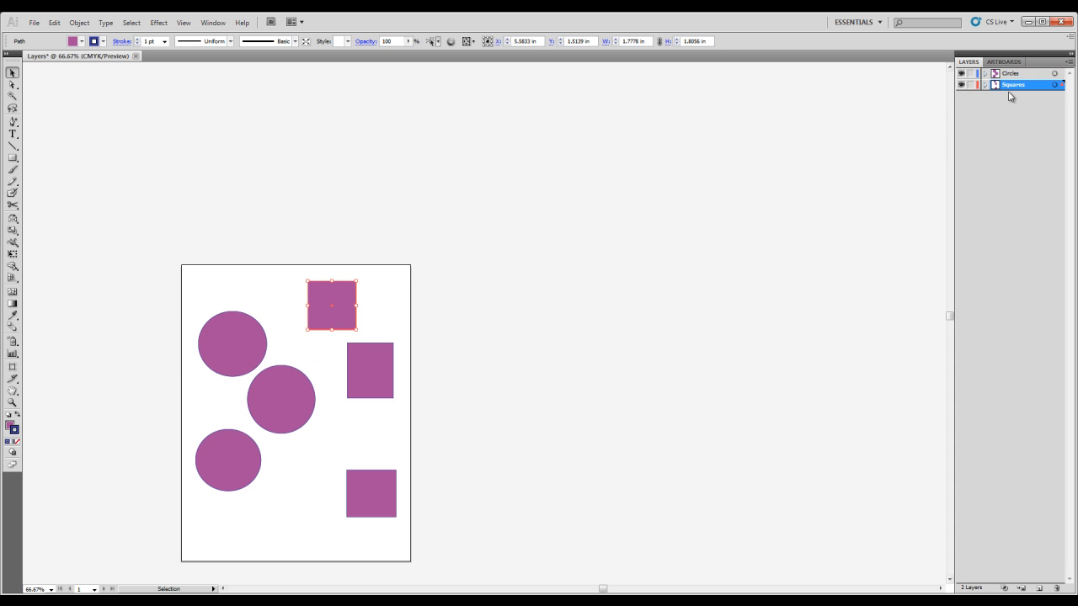
# - Make the Circles layer active, move the uppermost circle slightly upward, and deselect it
pyautogui.click(1014, 74)
pyautogui.click(1008, 89)
pyautogui.moveTo(249, 342); pyautogui.dragTo(247, 330)
pyautogui.click(335, 356)
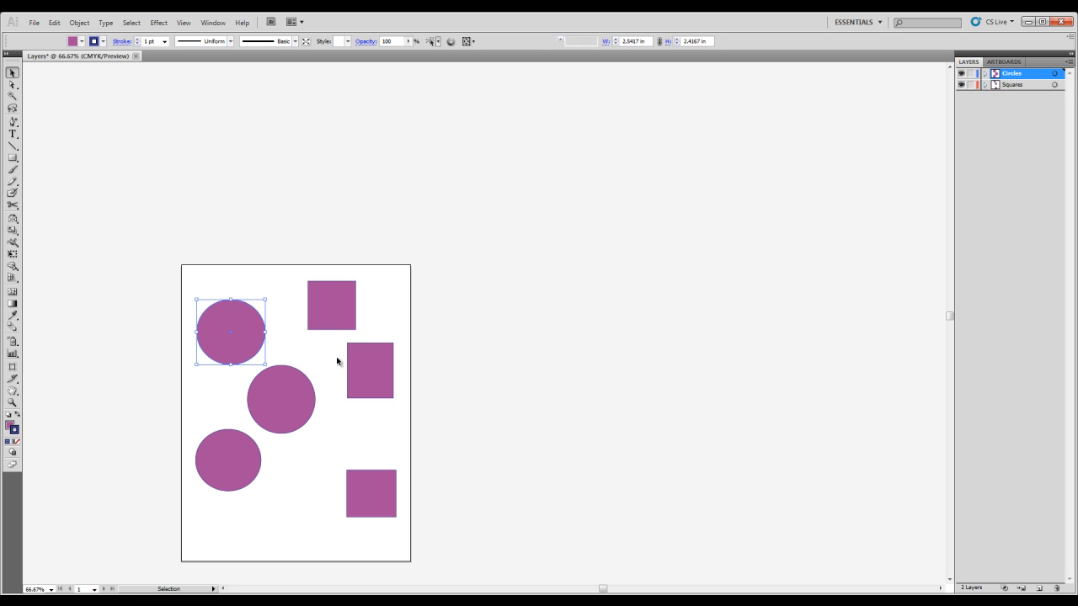